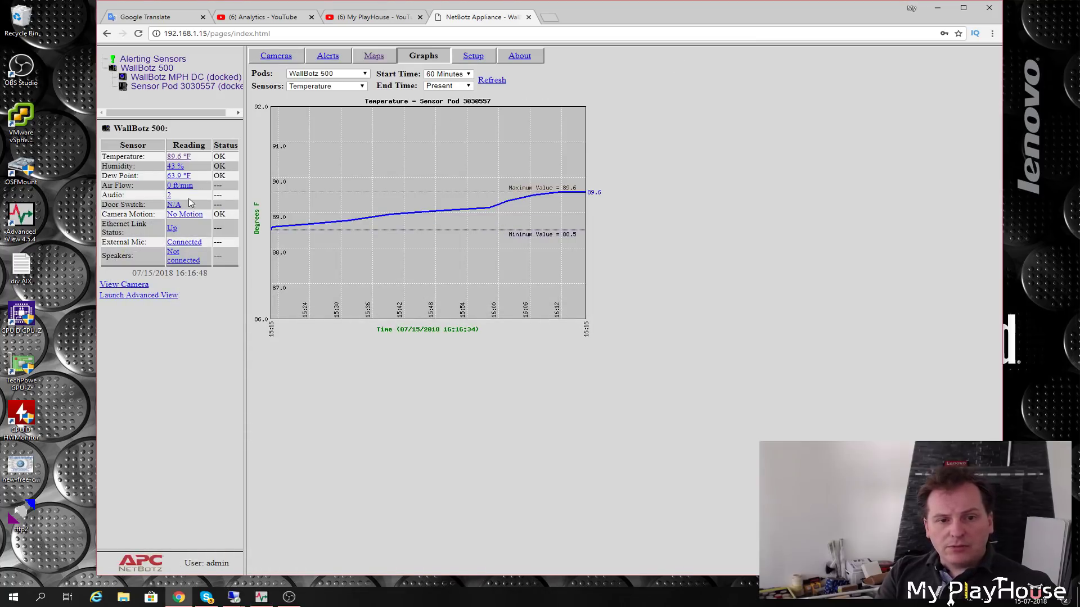
- Show the Humidity, Air Flow, Audio and finally Door Switch history graphs for WallBotz MPH DC
{"action": "left_click", "coordinate": [174, 167]}
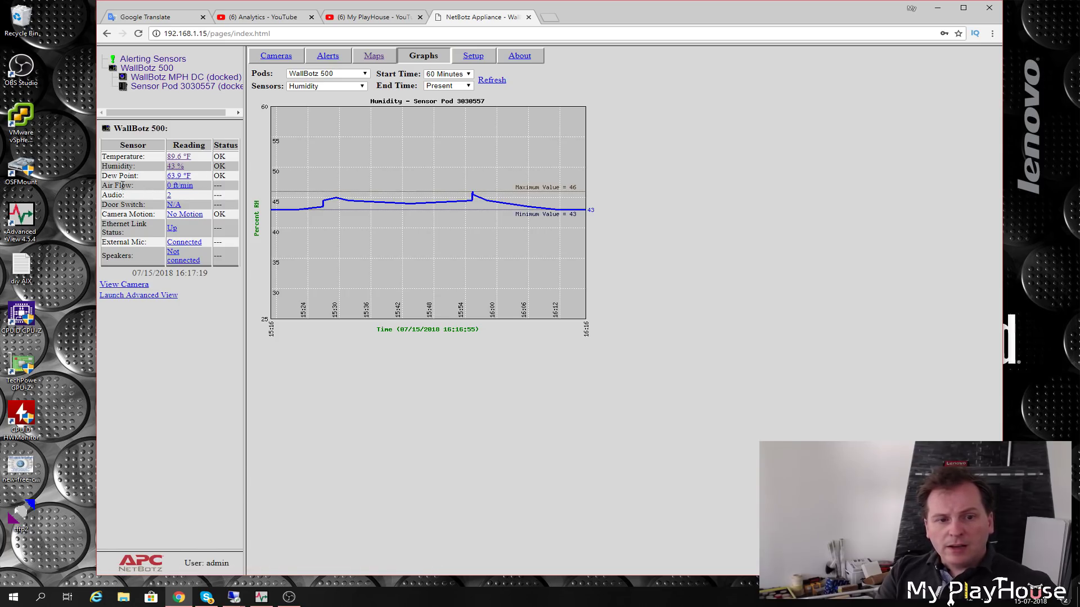
{"action": "left_click", "coordinate": [184, 187]}
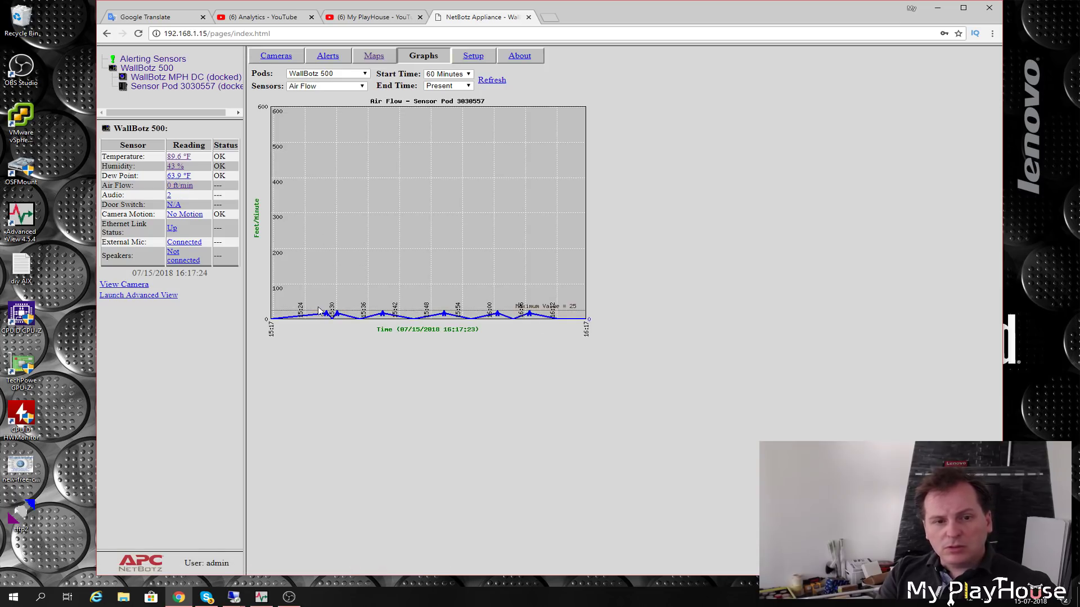
{"action": "left_click", "coordinate": [168, 195]}
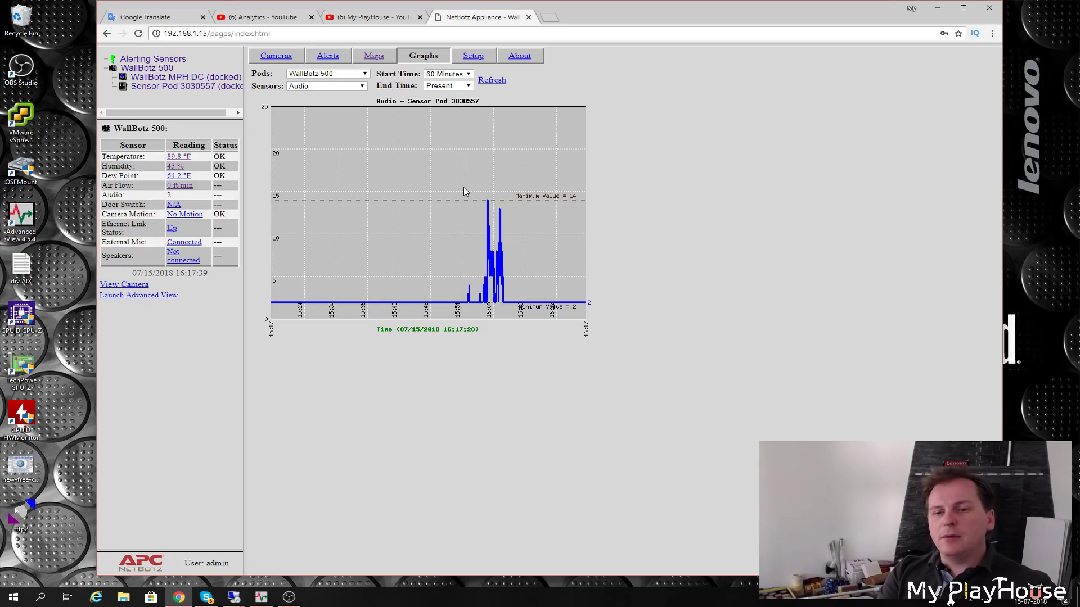
{"action": "left_click", "coordinate": [173, 207]}
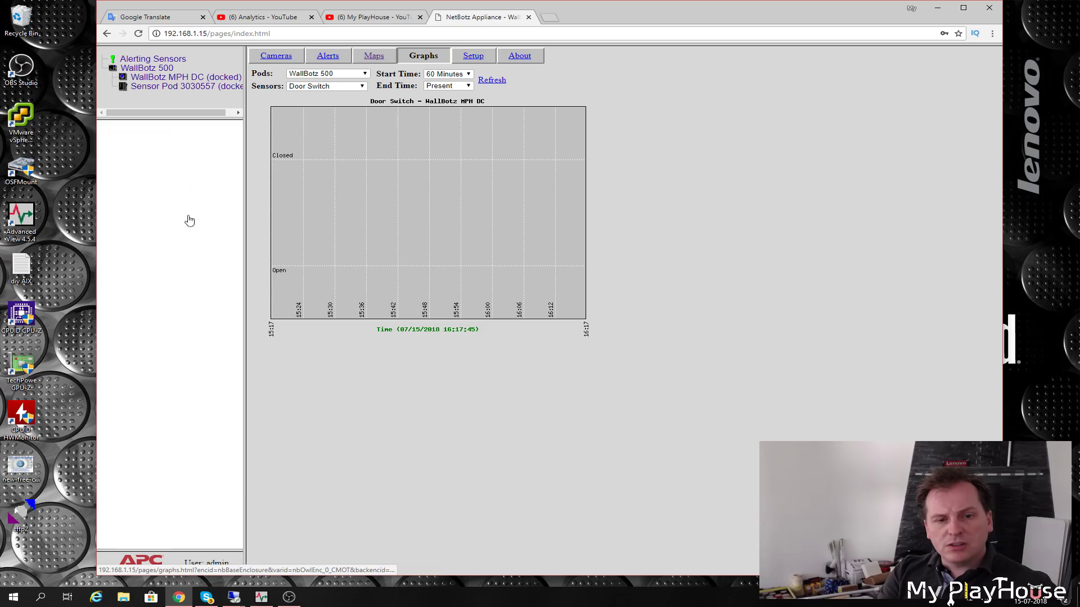
- Browse the Camera Motion, Ethernet Link, External Mic and Speakers graphs, then view the live 640x480 camera image
{"action": "left_click", "coordinate": [187, 217]}
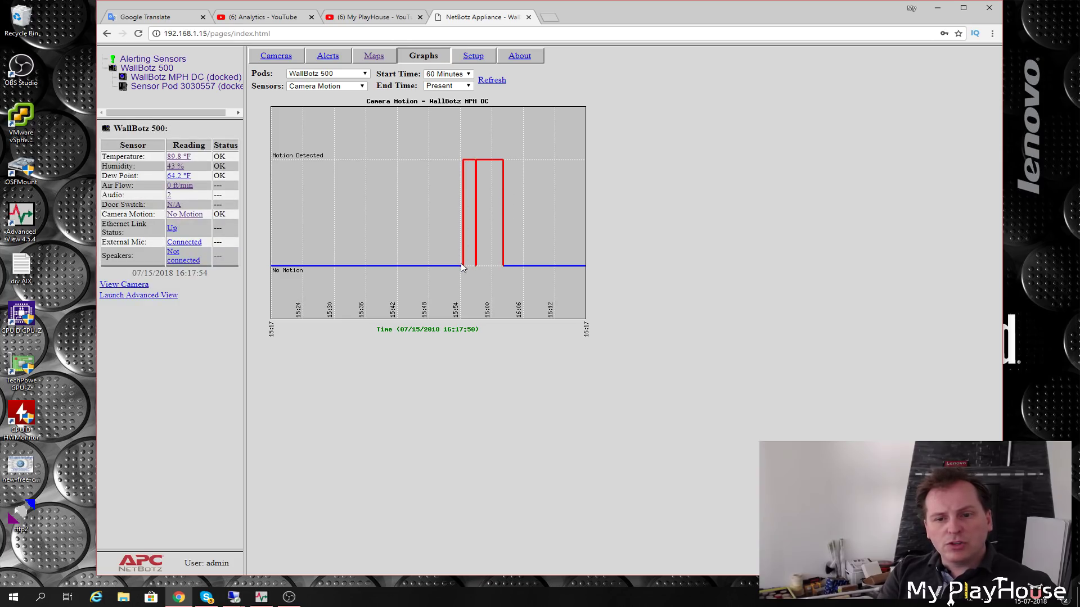
{"action": "left_click", "coordinate": [171, 229]}
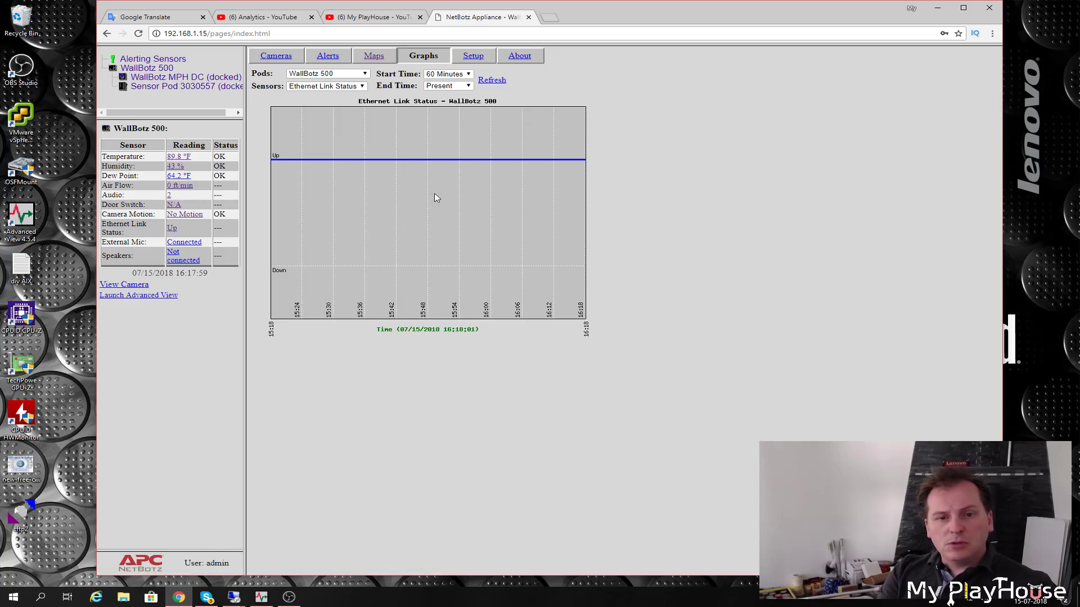
{"action": "left_click", "coordinate": [187, 244]}
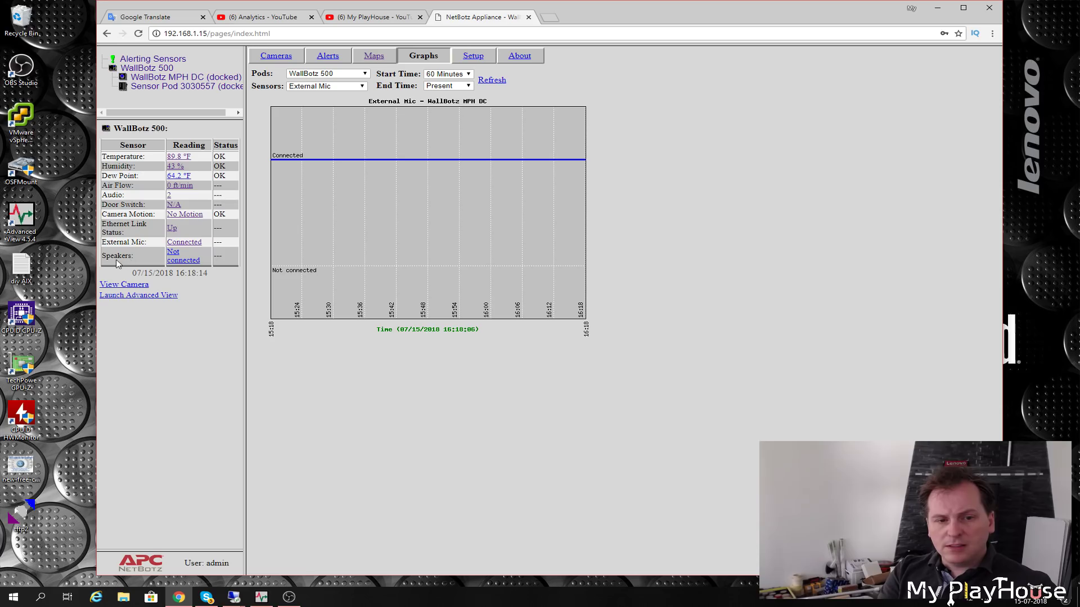
{"action": "left_click", "coordinate": [182, 260]}
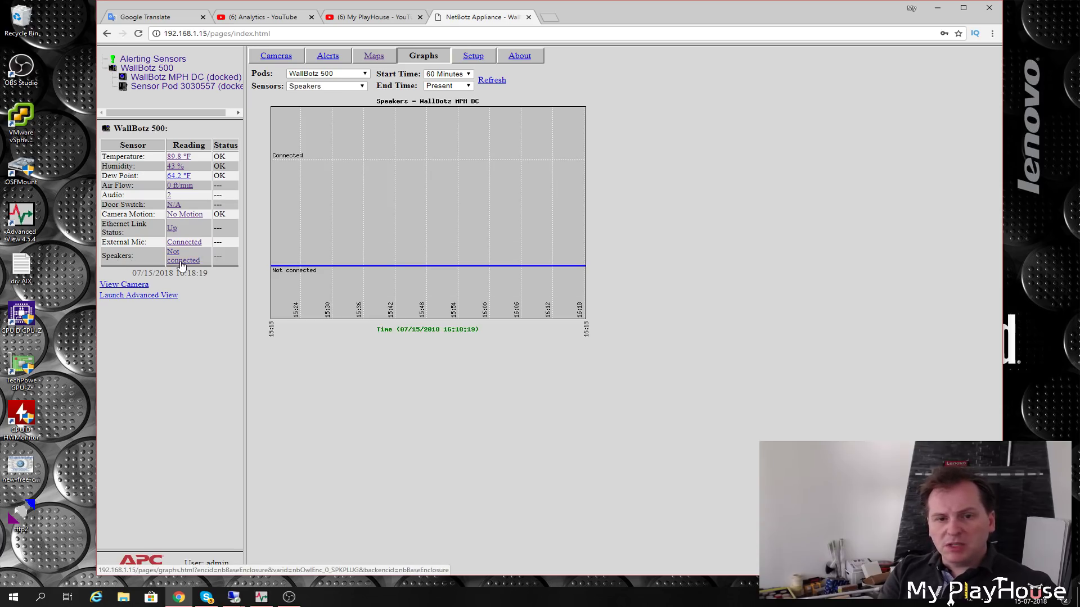
{"action": "left_click", "coordinate": [184, 242]}
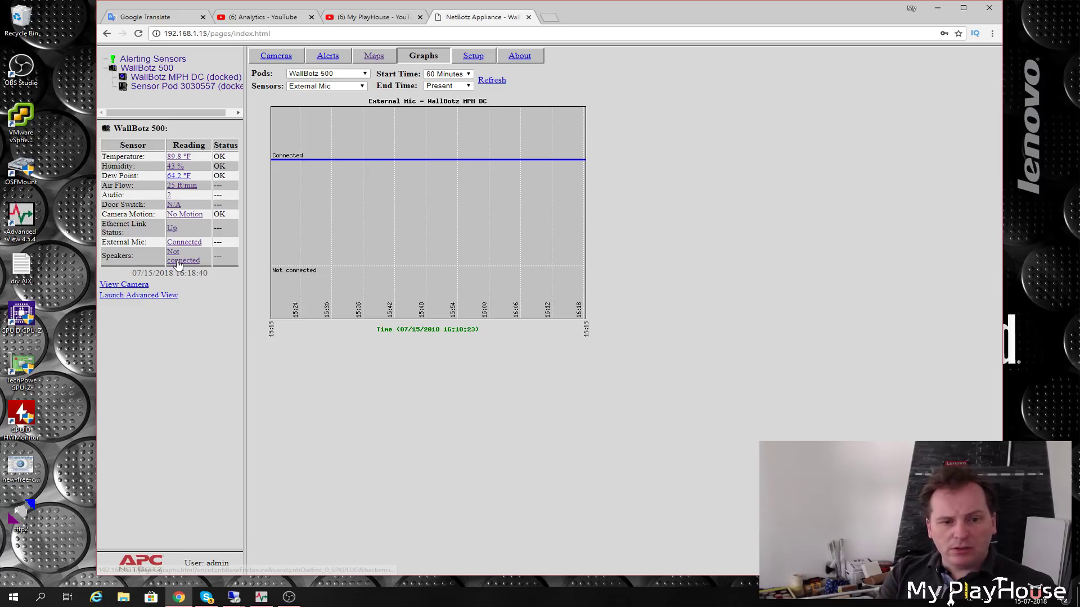
{"action": "left_click", "coordinate": [124, 284]}
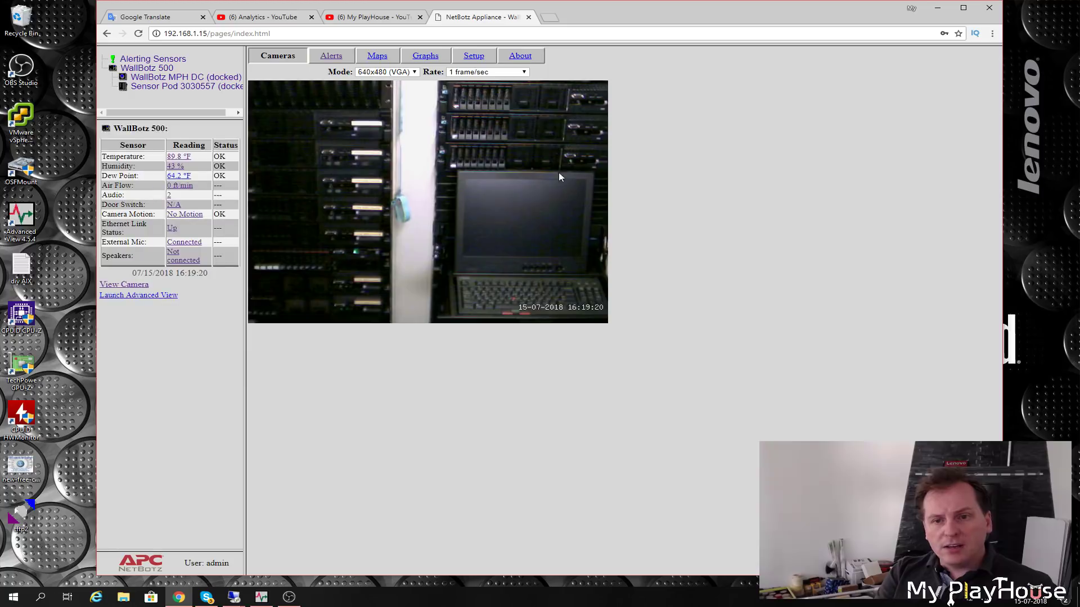
- Bring Advanced View forward over the minimized browser and show the WallBotz 500 About details
{"action": "left_click", "coordinate": [261, 600]}
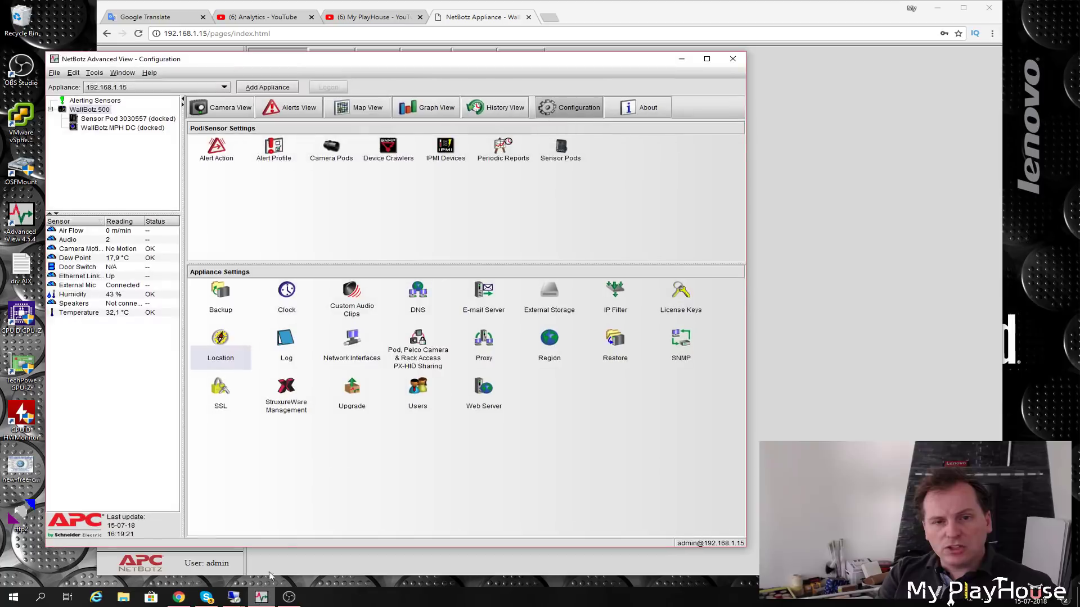
{"action": "left_click", "coordinate": [938, 9]}
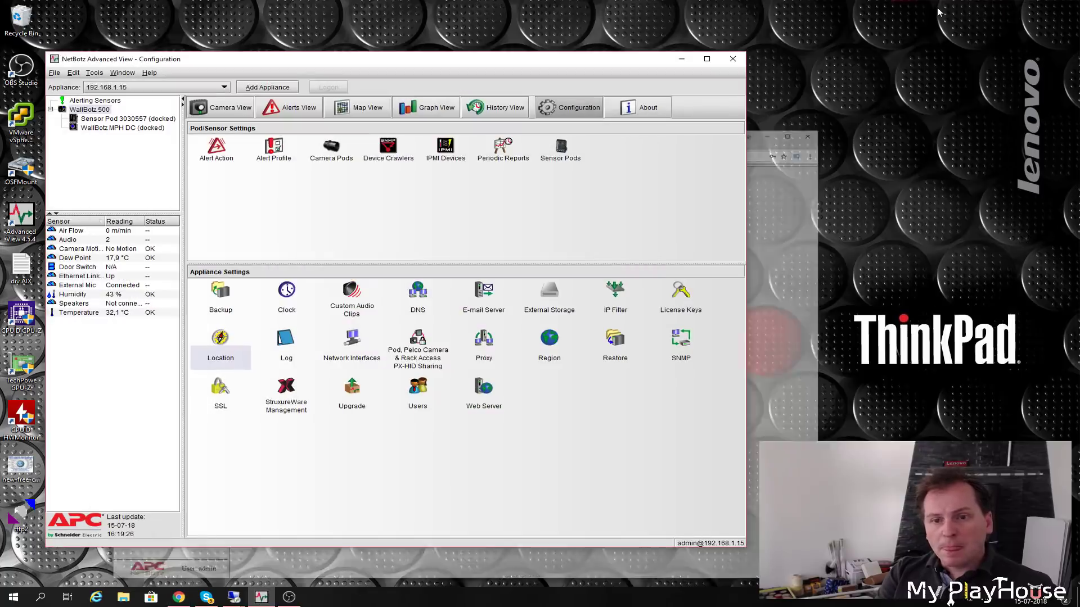
{"action": "left_click_drag", "start_coordinate": [462, 67], "coordinate": [525, 25]}
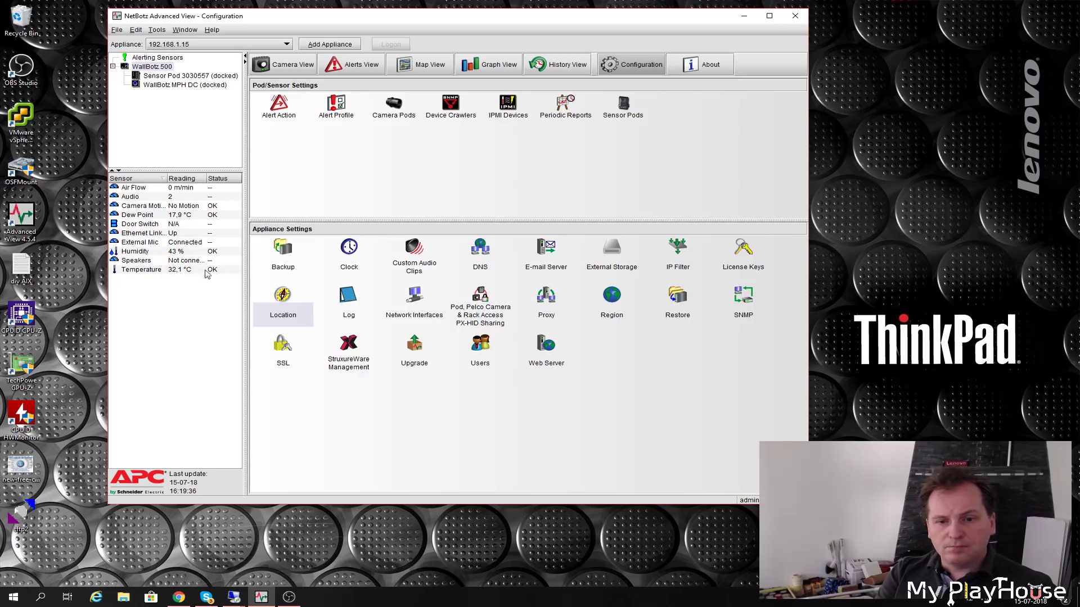
{"action": "left_click", "coordinate": [708, 65]}
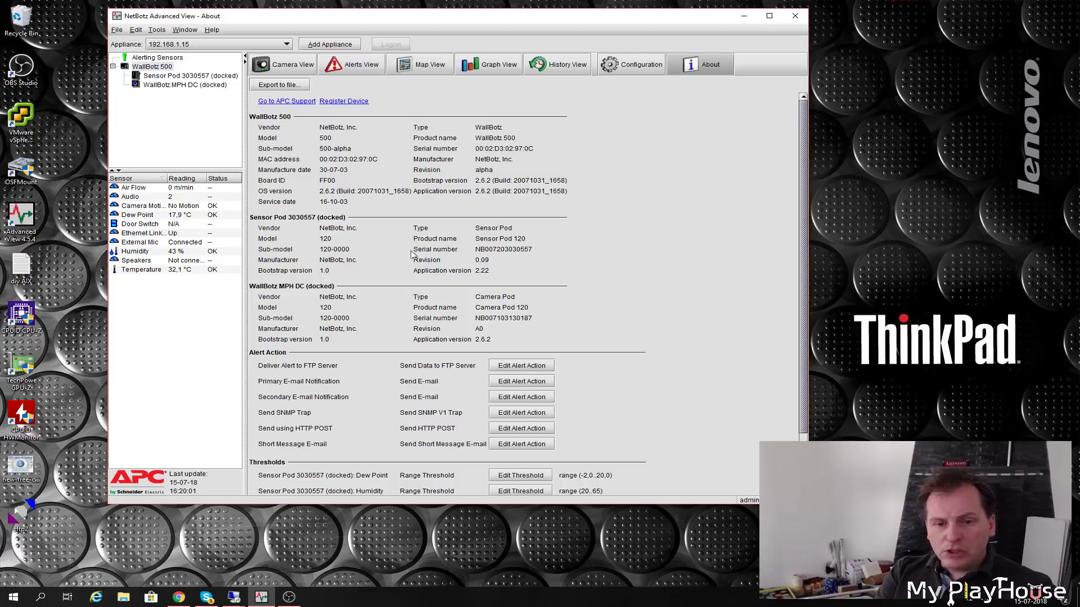
- Scroll through the About details and return to the Configuration page
{"action": "scroll", "coordinate": [405, 256], "scroll_direction": "down", "scroll_amount": 3}
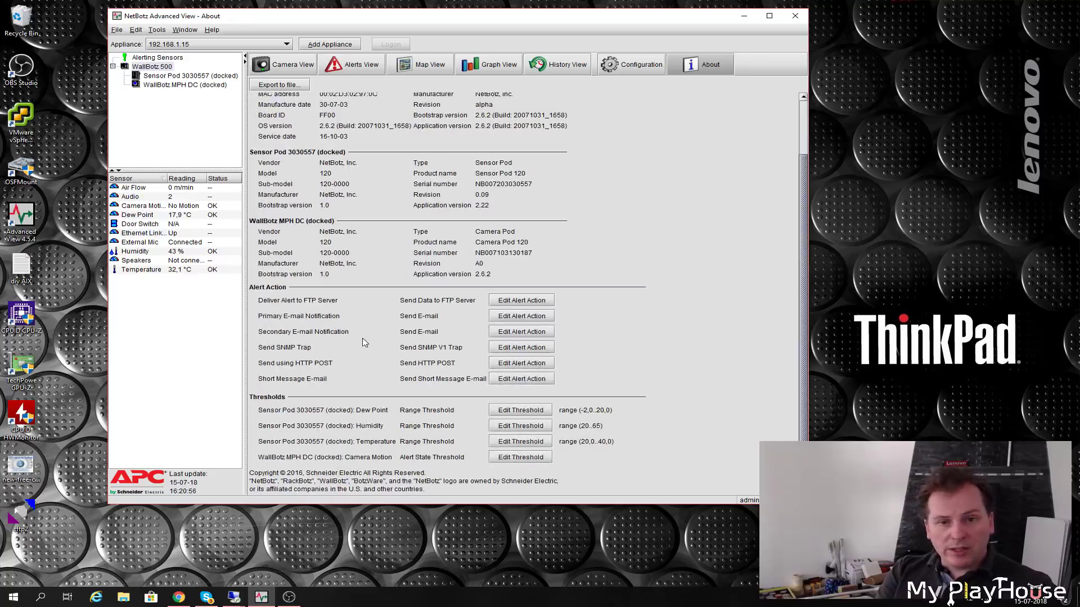
{"action": "left_click", "coordinate": [630, 67]}
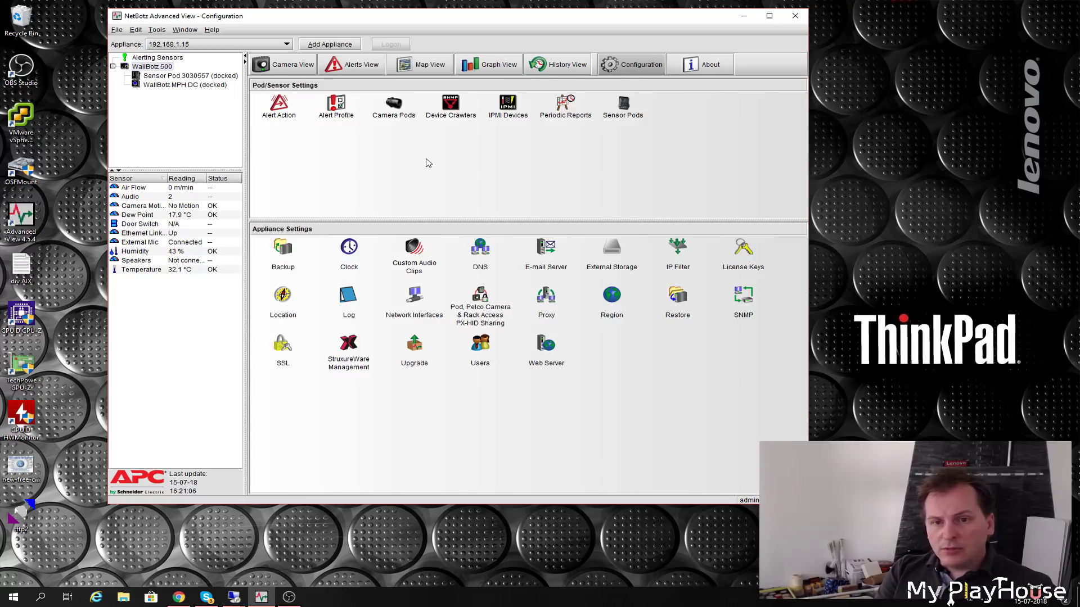
{"action": "double_click", "coordinate": [279, 107]}
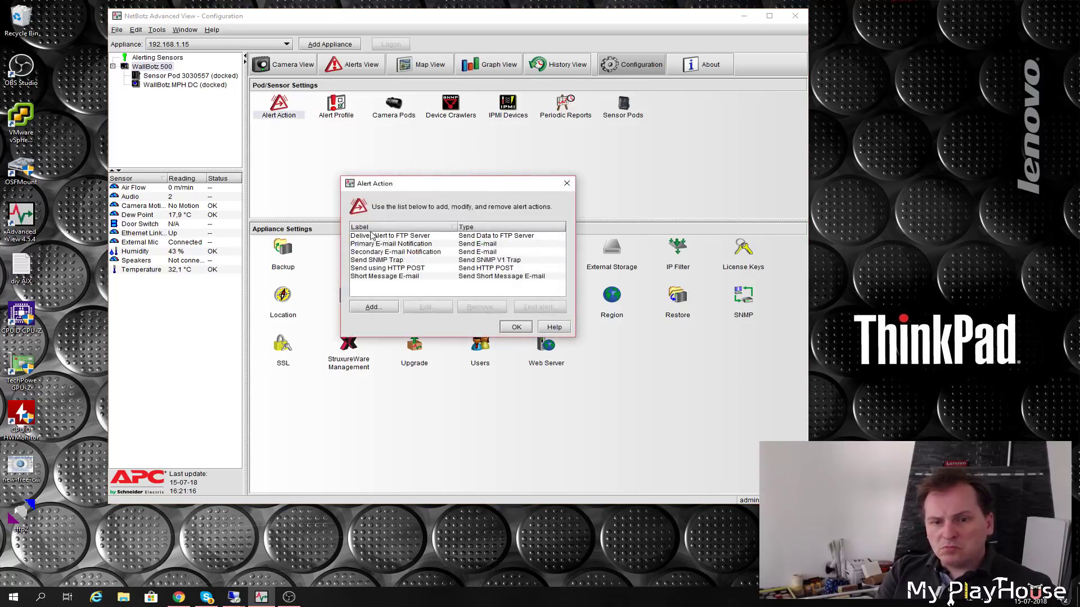
{"action": "left_click", "coordinate": [516, 326]}
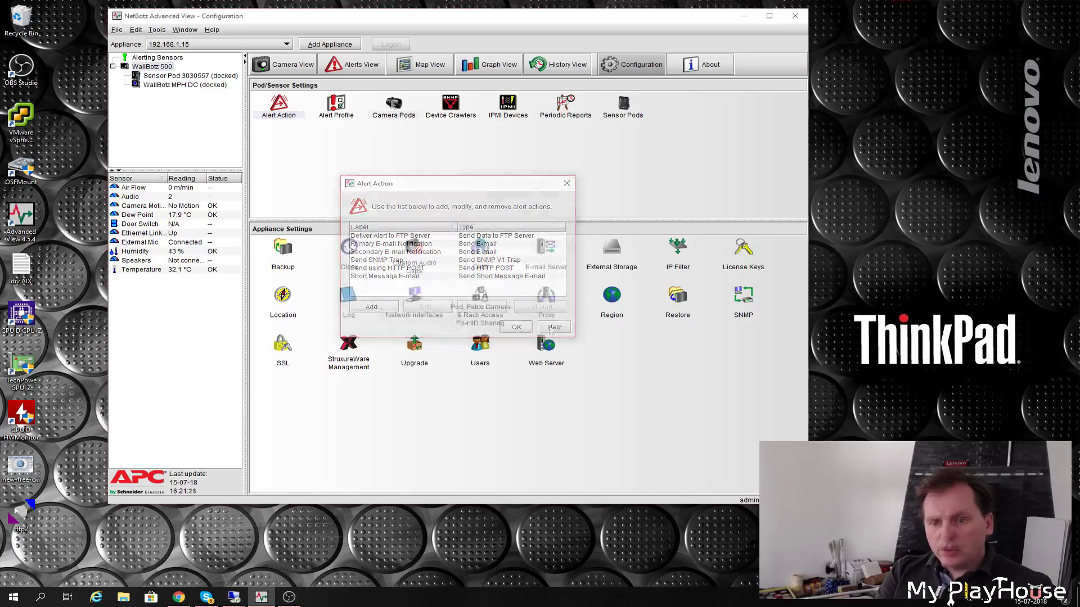
{"action": "double_click", "coordinate": [393, 106]}
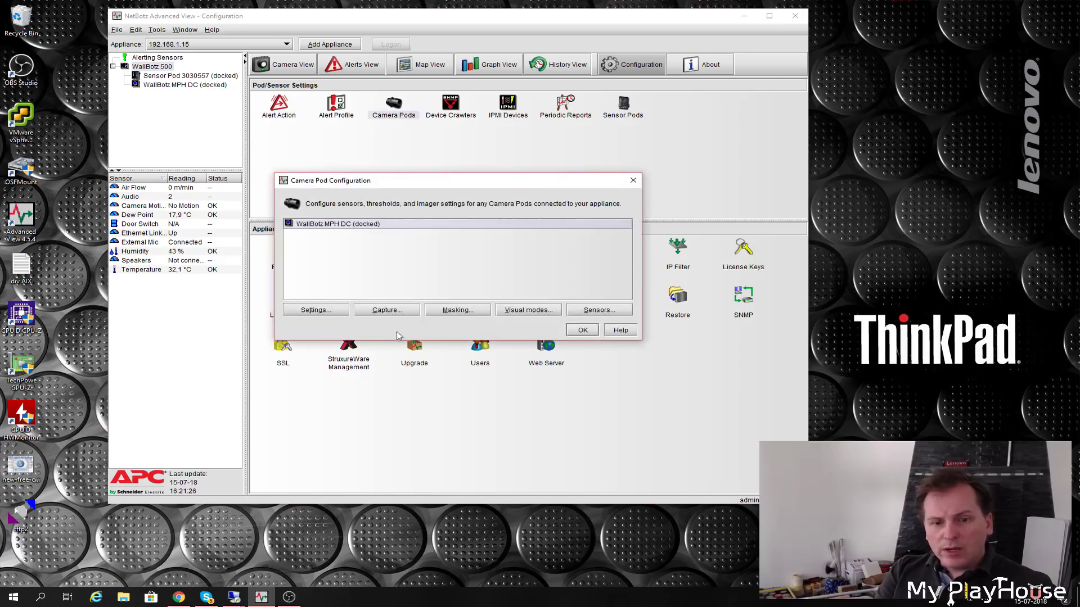
{"action": "left_click", "coordinate": [305, 311]}
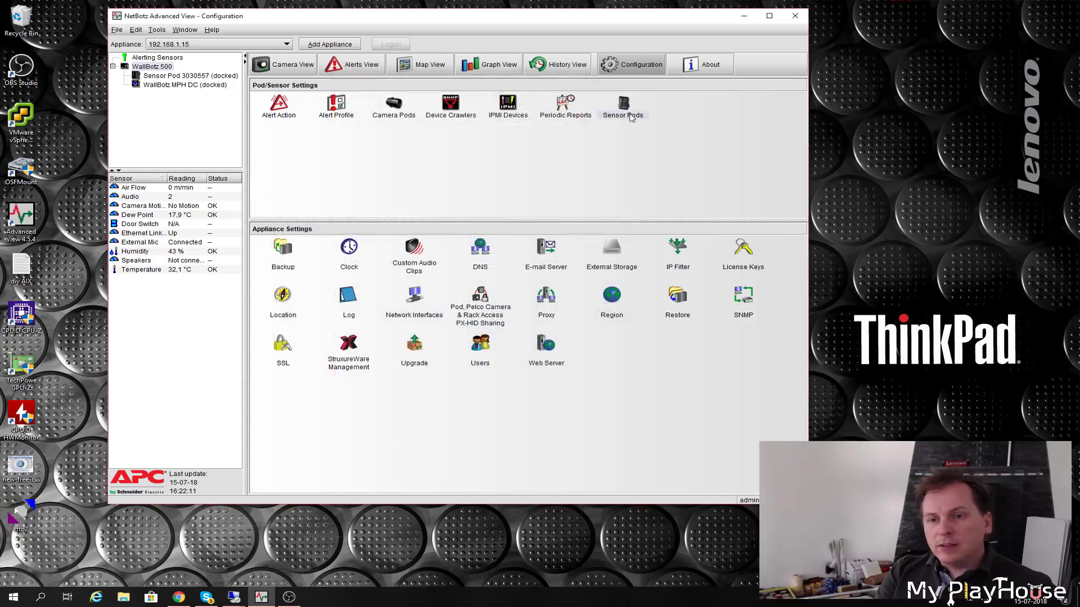
- Change the WallBotz 500 Ethernet Link Status sensor's value history from 8 hours to 1 day
{"action": "double_click", "coordinate": [623, 108]}
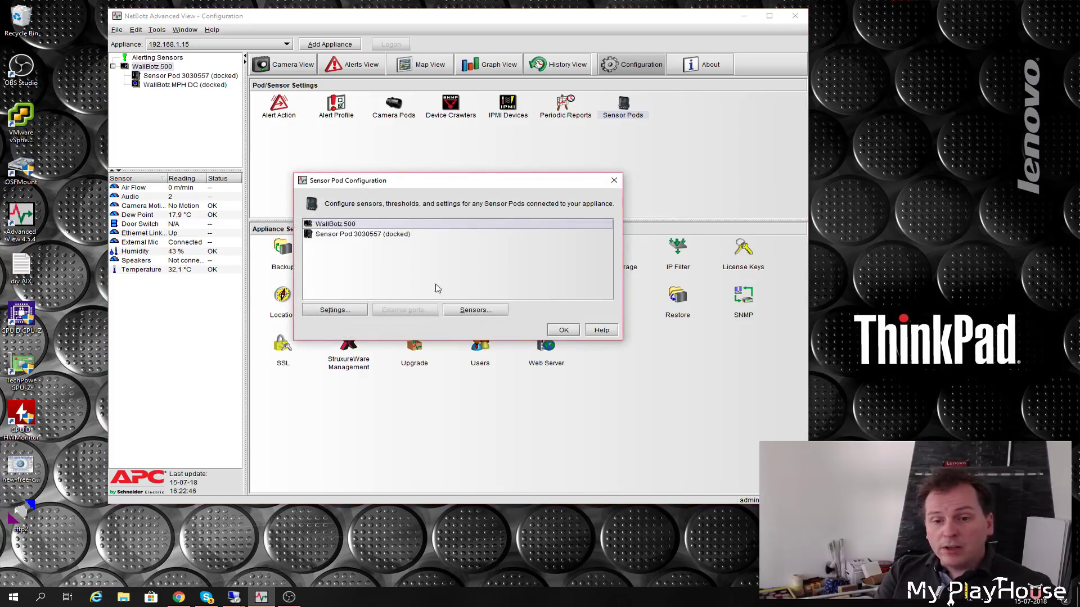
{"action": "left_click", "coordinate": [472, 313]}
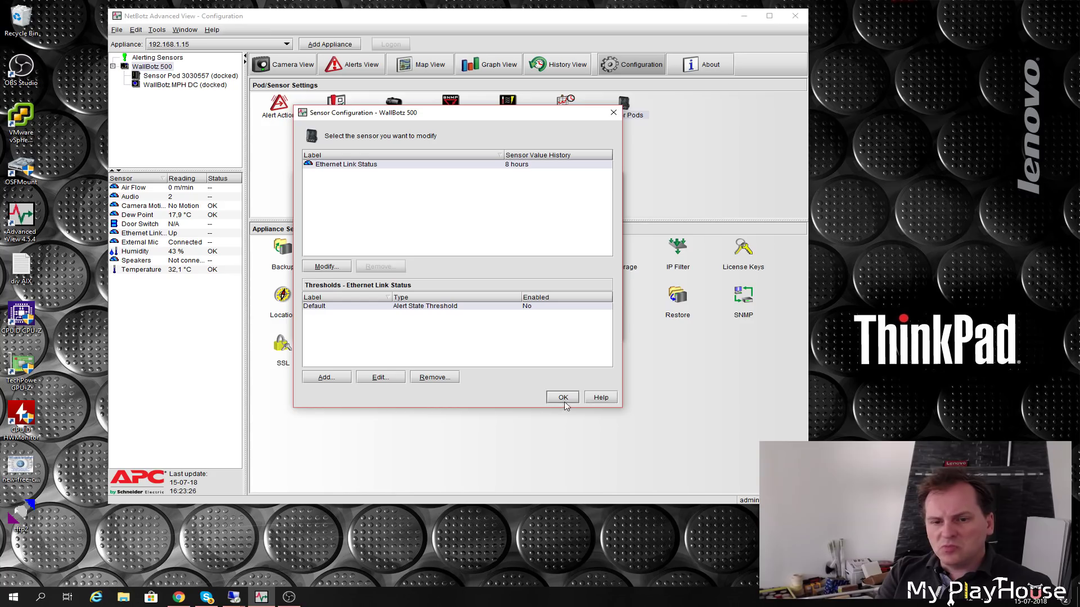
{"action": "left_click", "coordinate": [335, 268]}
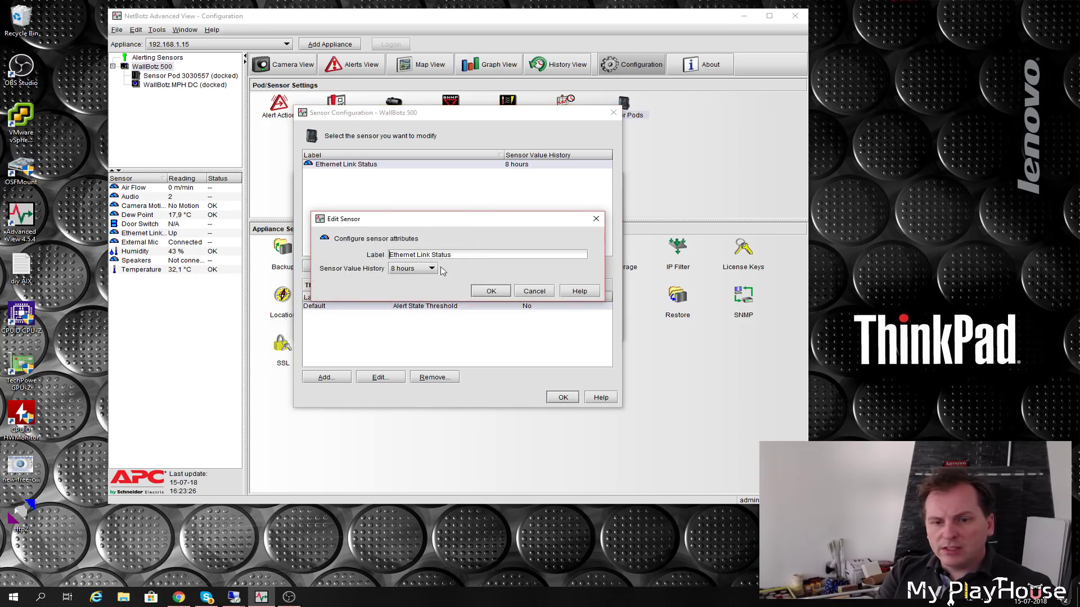
{"action": "left_click", "coordinate": [432, 268]}
{"action": "mouse_move", "coordinate": [435, 331]}
{"action": "left_mouse_down"}
{"action": "mouse_move", "coordinate": [434, 291]}
{"action": "mouse_move", "coordinate": [438, 335]}
{"action": "left_mouse_up"}
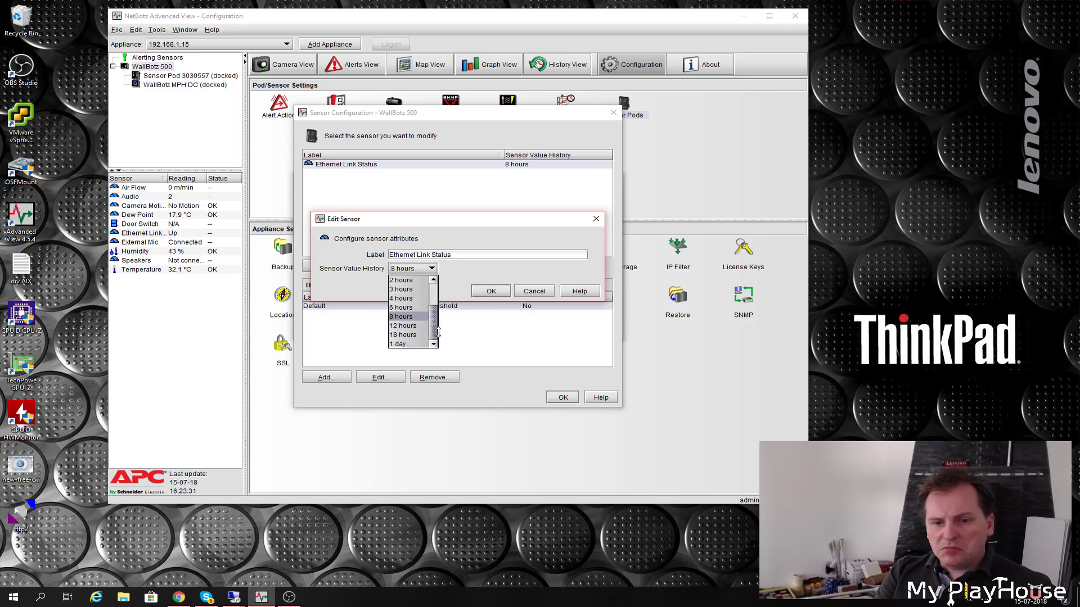
{"action": "left_click", "coordinate": [401, 344]}
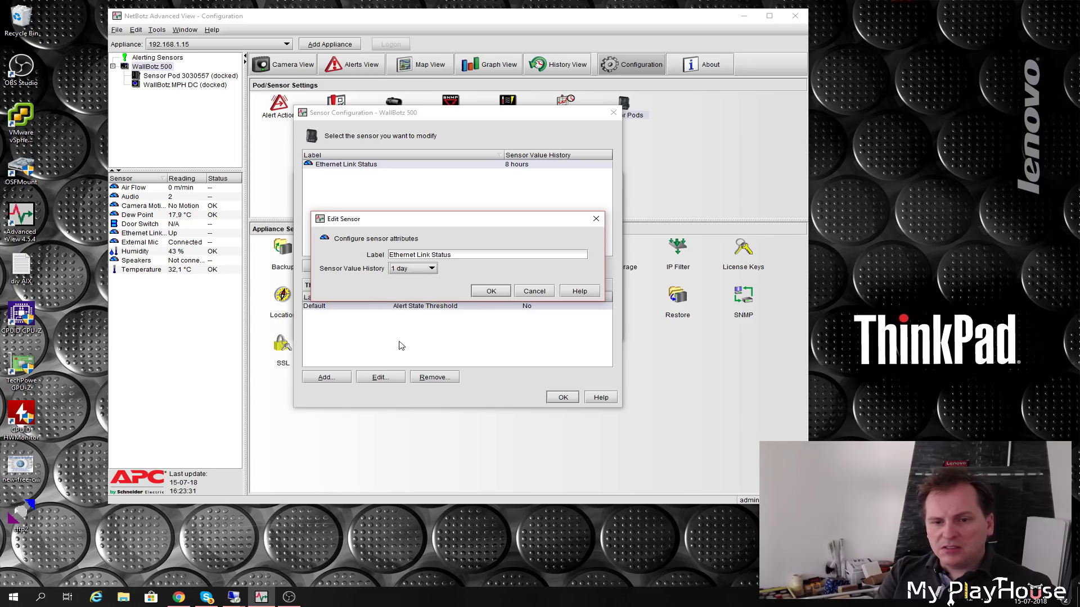
{"action": "left_click", "coordinate": [498, 295]}
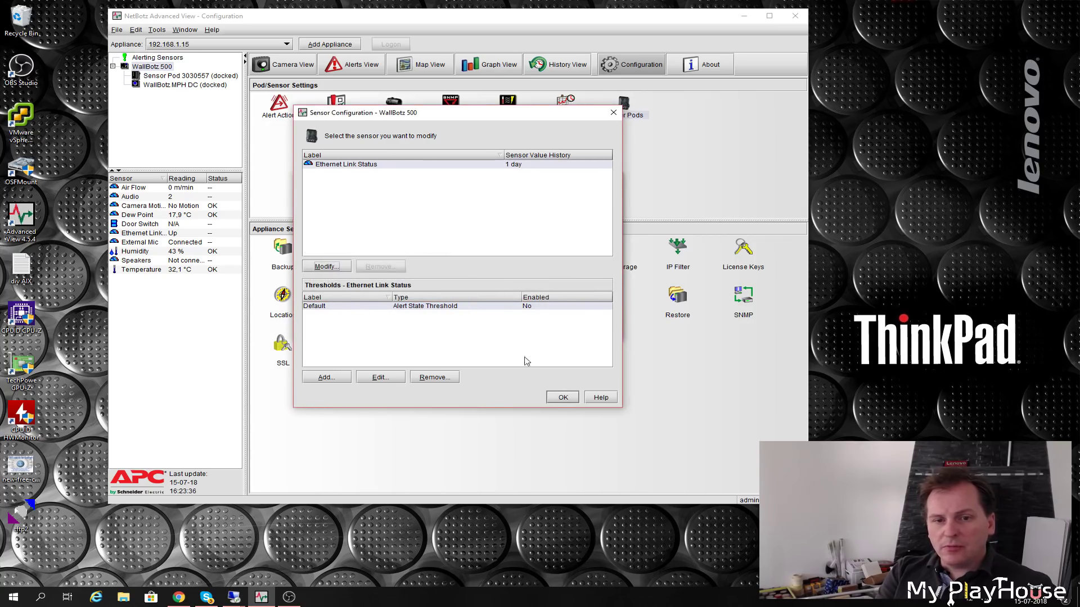
- Open Sensor Pod 3030557's sensor list and select the Temperature sensor
{"action": "left_click", "coordinate": [563, 398]}
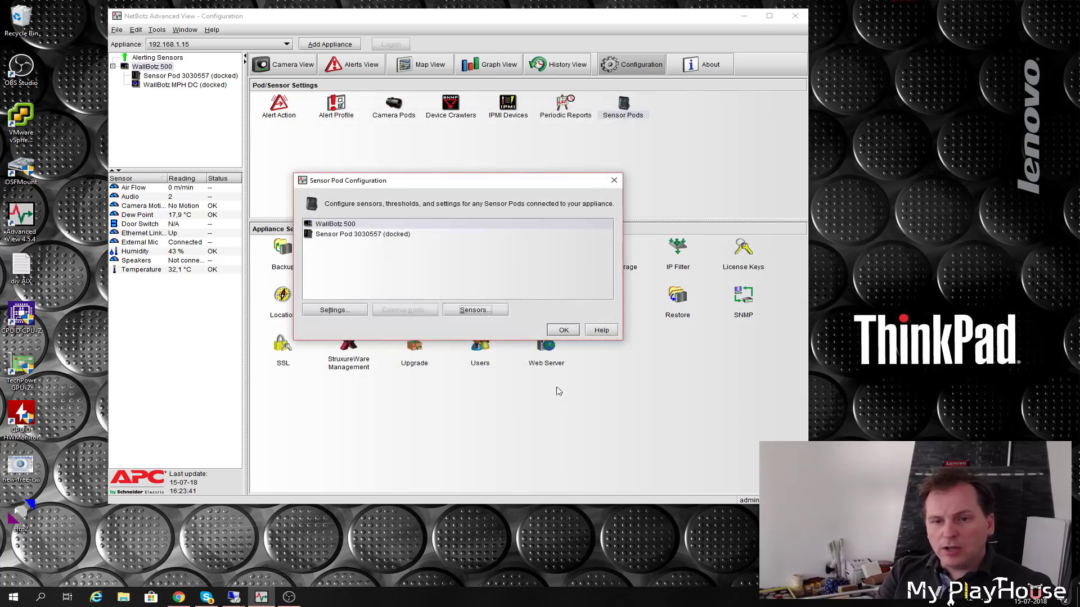
{"action": "left_click", "coordinate": [330, 235]}
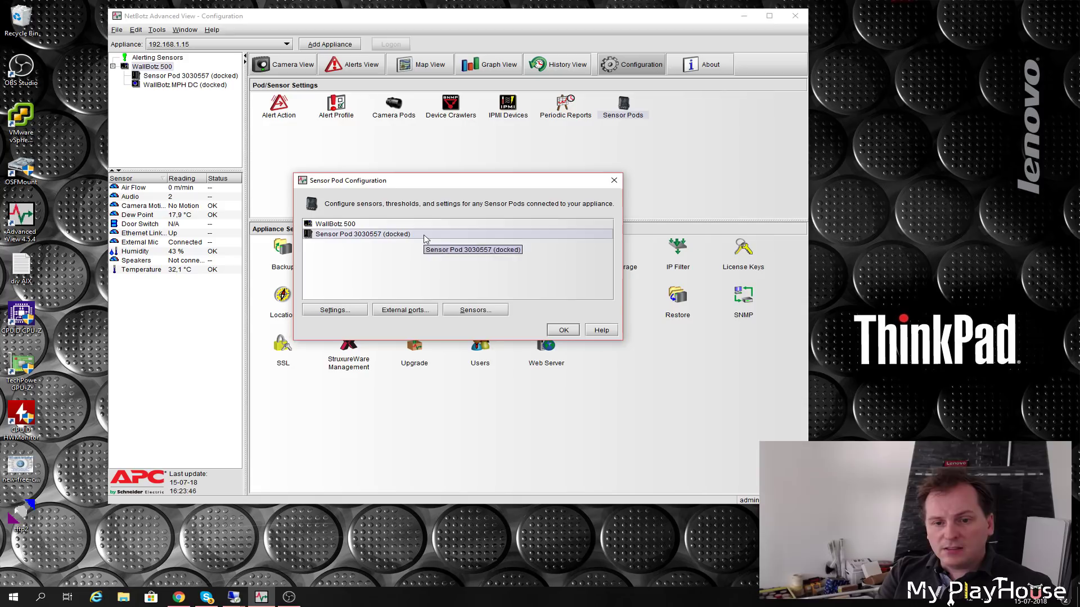
{"action": "left_click", "coordinate": [476, 311]}
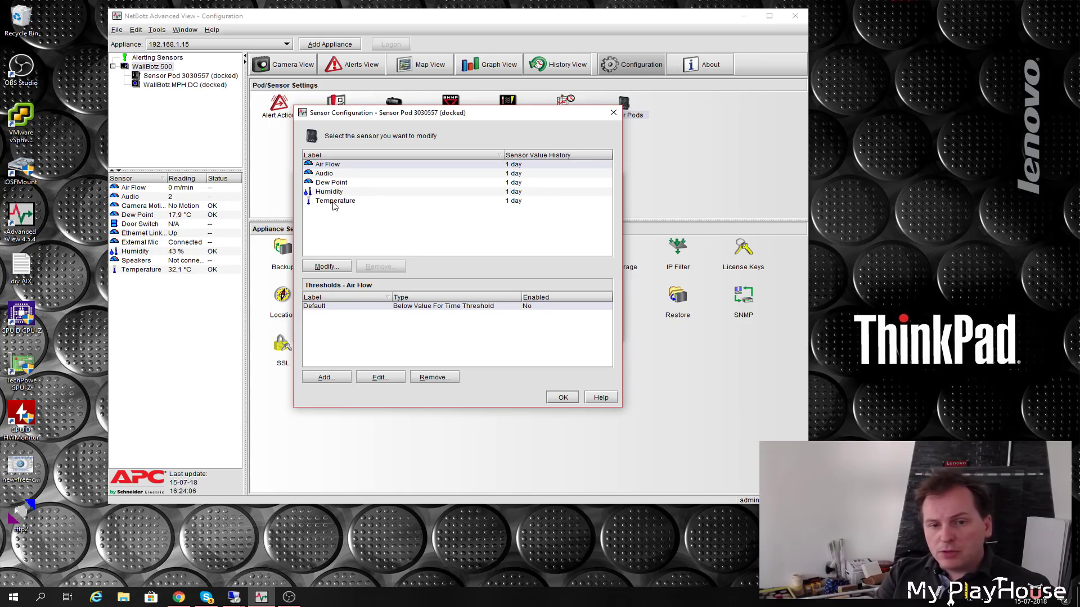
{"action": "left_click", "coordinate": [334, 204]}
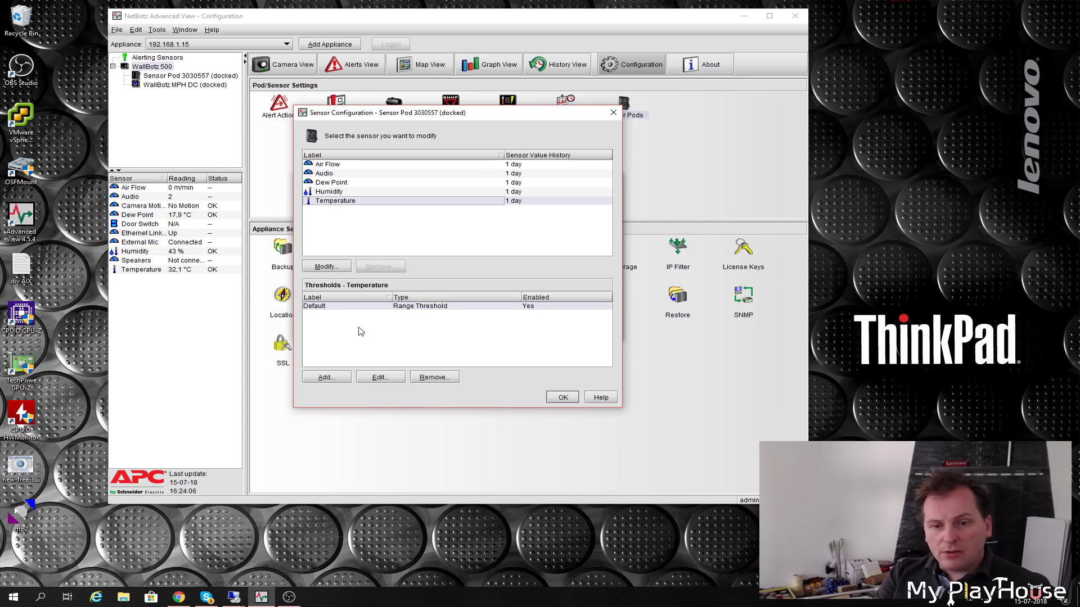
- Confirm Temperature's history stays at 1 day and select its Default range threshold
{"action": "left_click", "coordinate": [320, 268]}
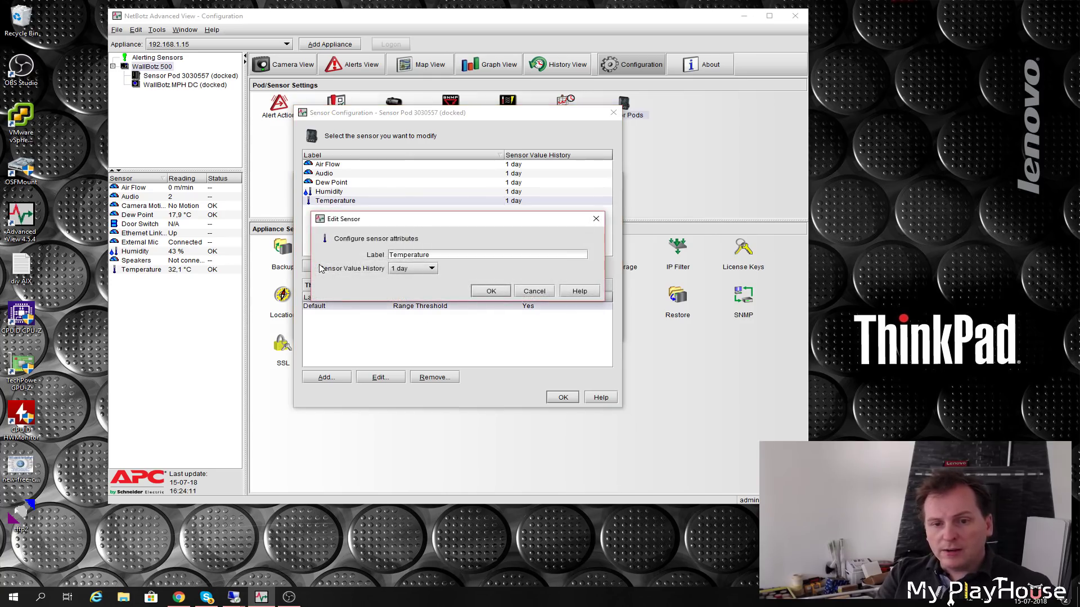
{"action": "left_click", "coordinate": [433, 269]}
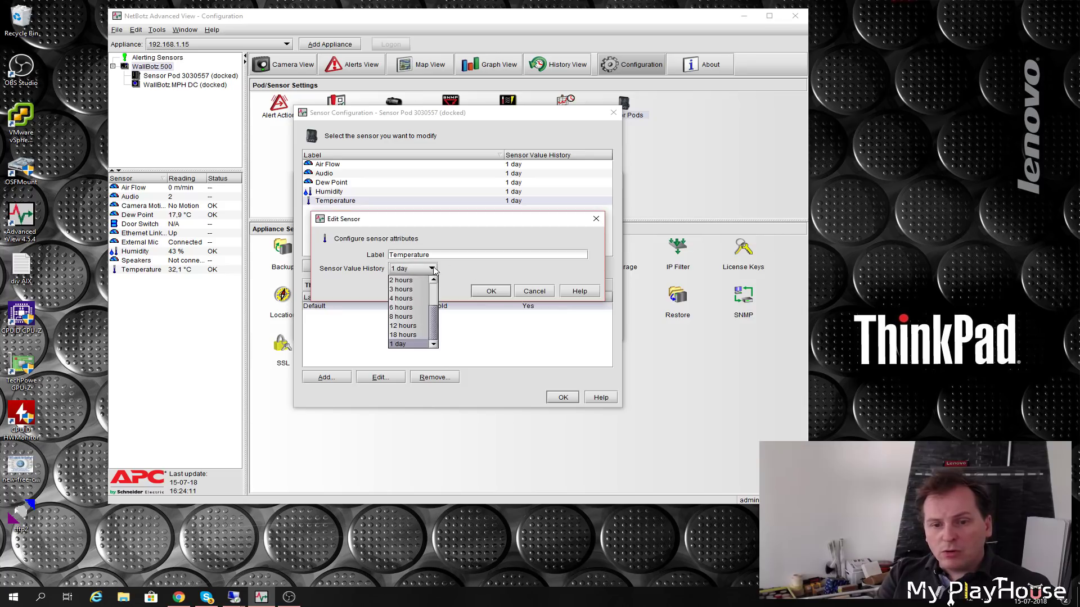
{"action": "key", "text": "Return"}
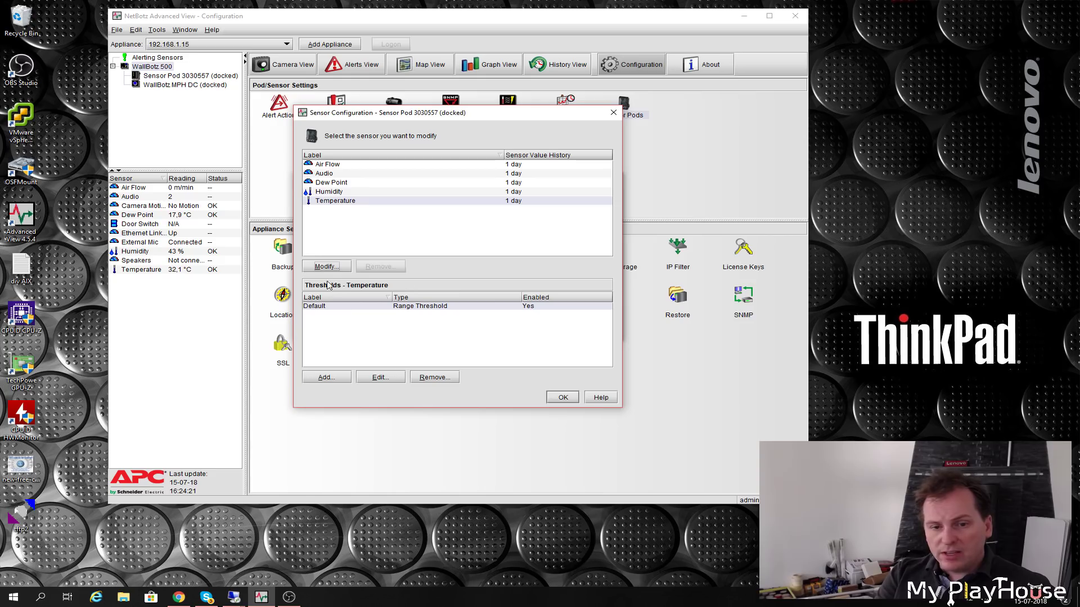
{"action": "left_click", "coordinate": [315, 307]}
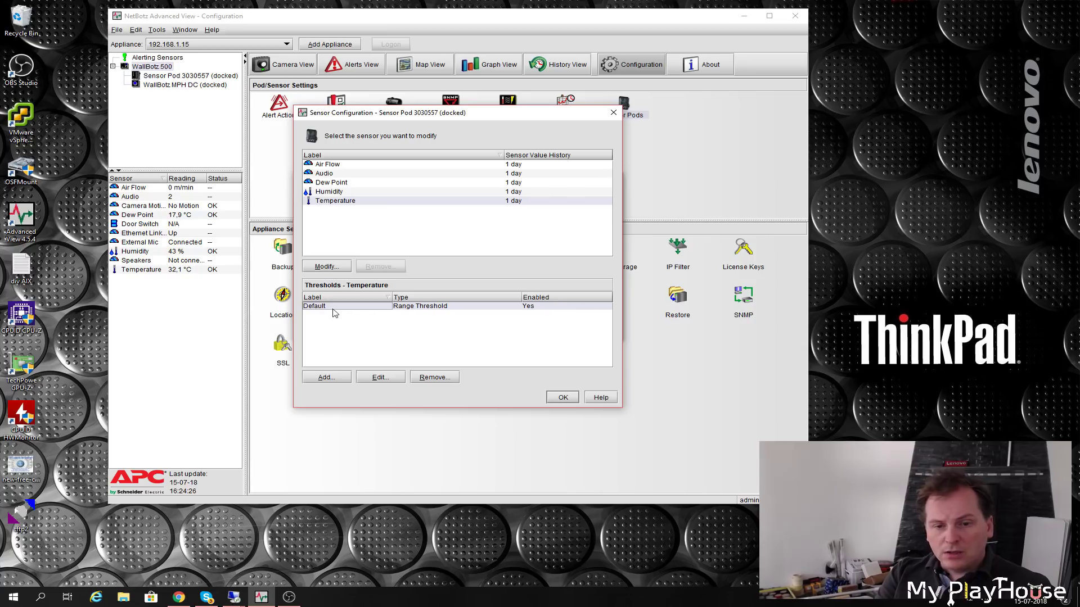
- Set the Temperature threshold minimum to 20,0 and rename it '20- 40 C range'
{"action": "left_click", "coordinate": [381, 378]}
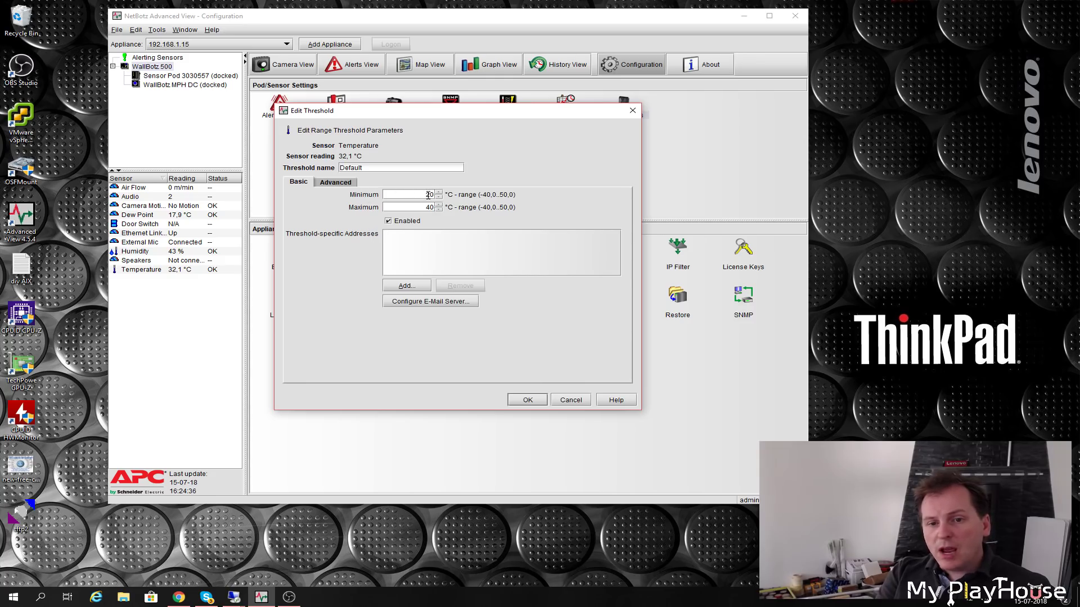
{"action": "type", "text": ",0"}
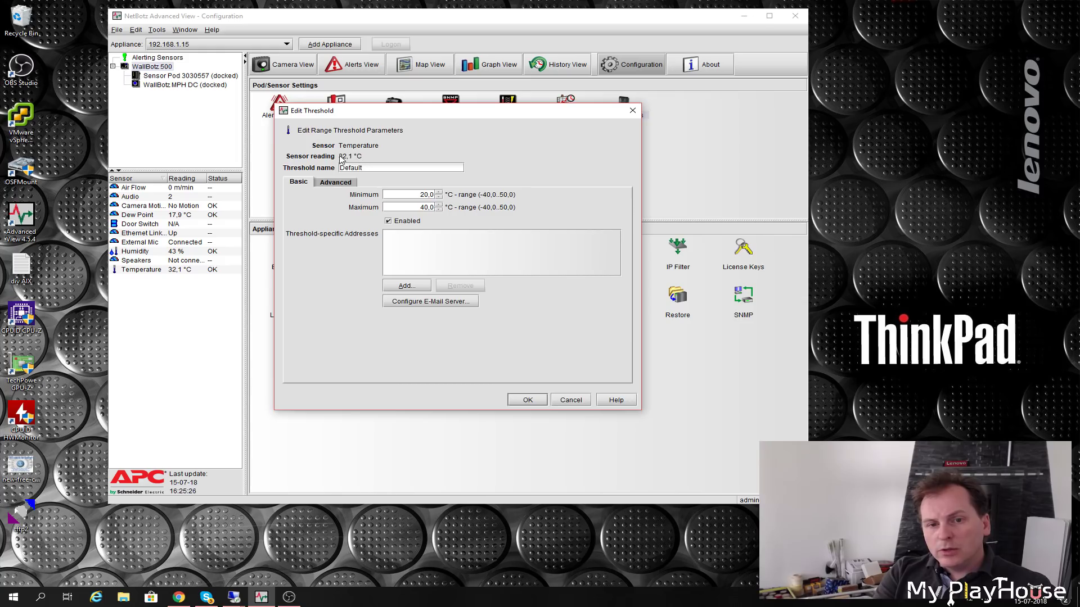
{"action": "double_click", "coordinate": [350, 167]}
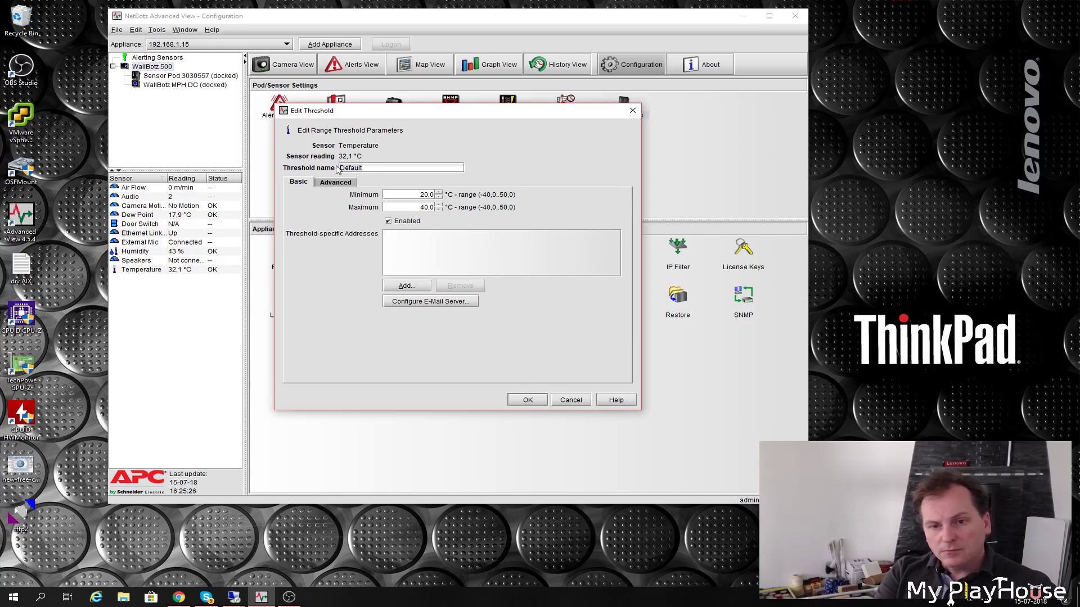
{"action": "type", "text": "20- 40"}
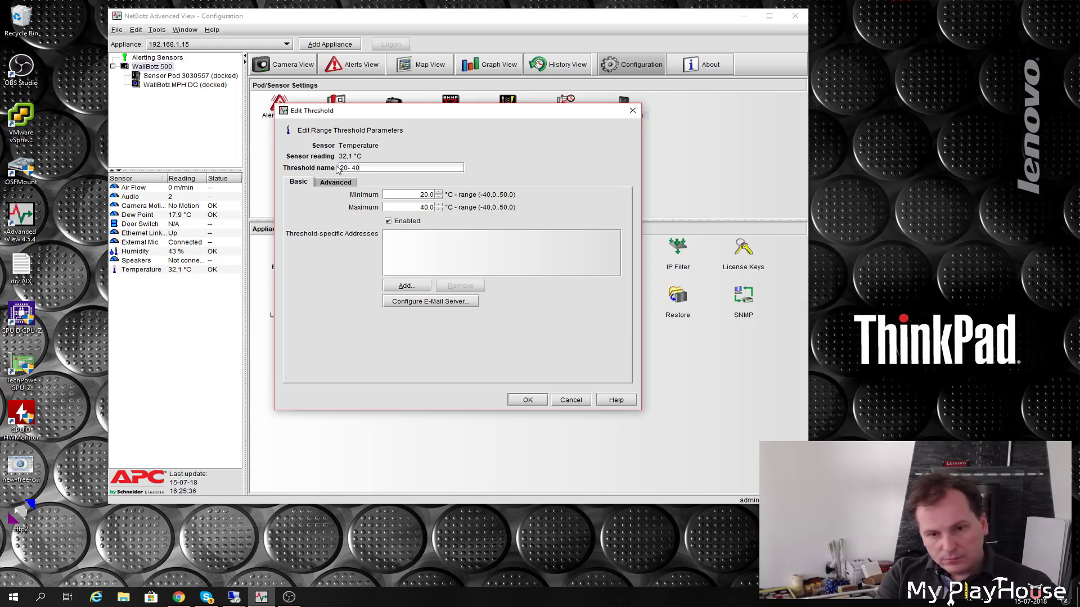
{"action": "type", "text": " C range"}
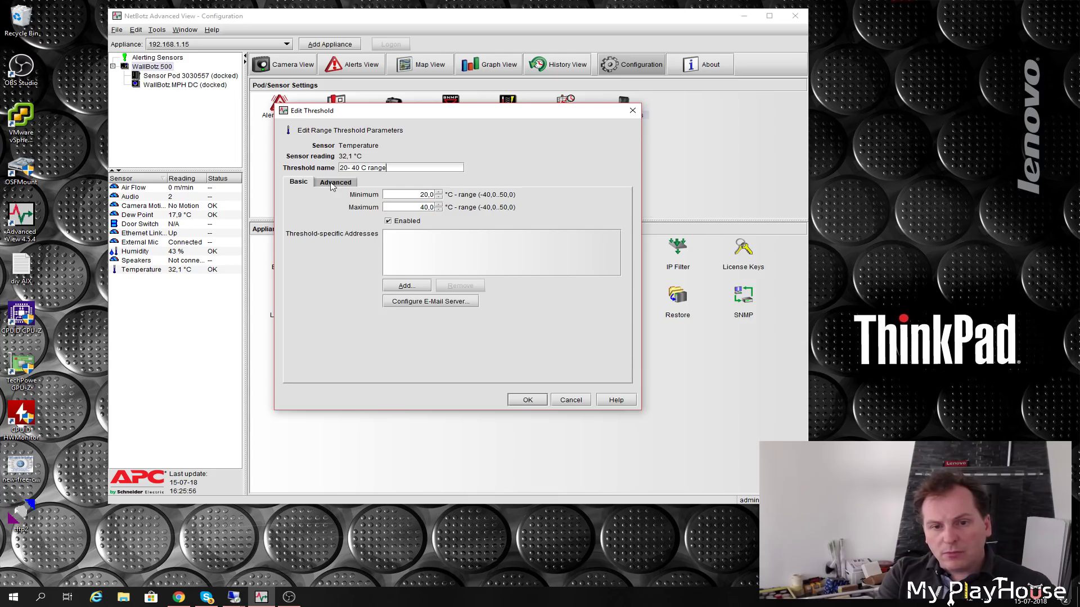
- Add the alert recipient e-mail address to the threshold
{"action": "left_click", "coordinate": [404, 288]}
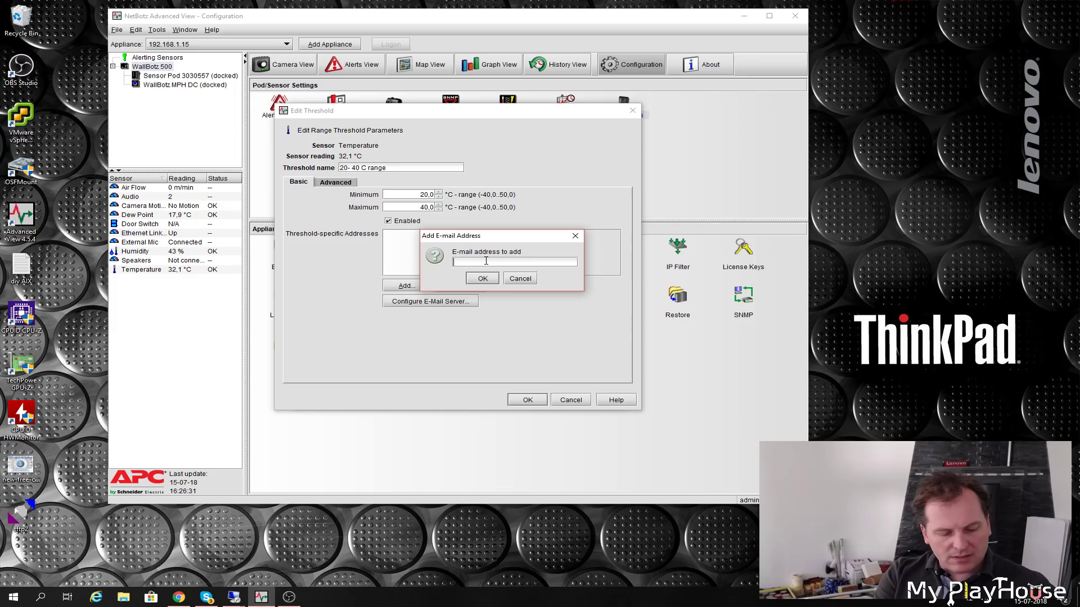
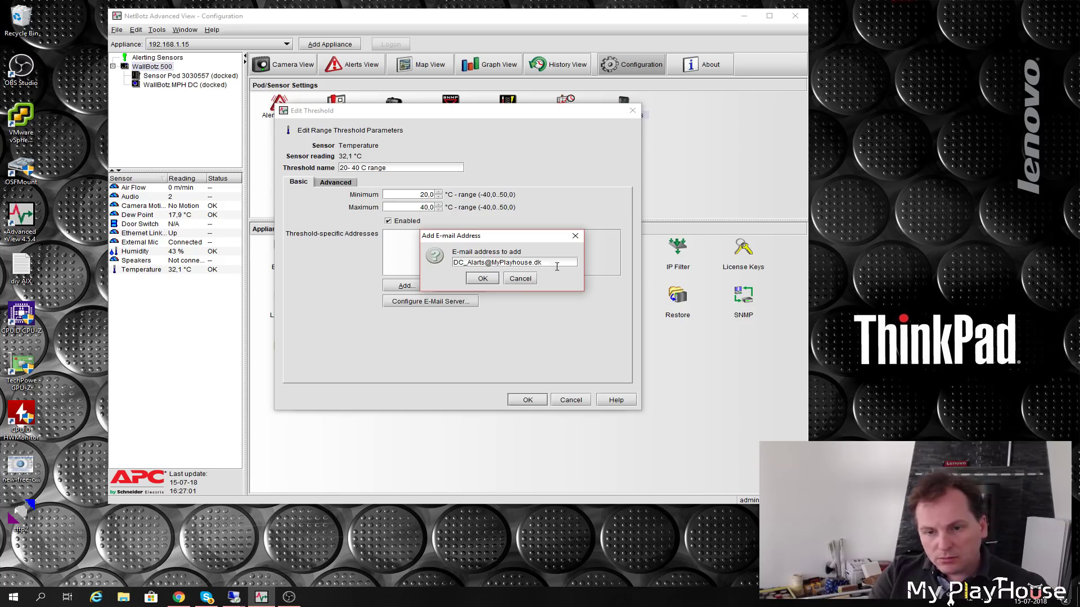
{"action": "left_click", "coordinate": [483, 279]}
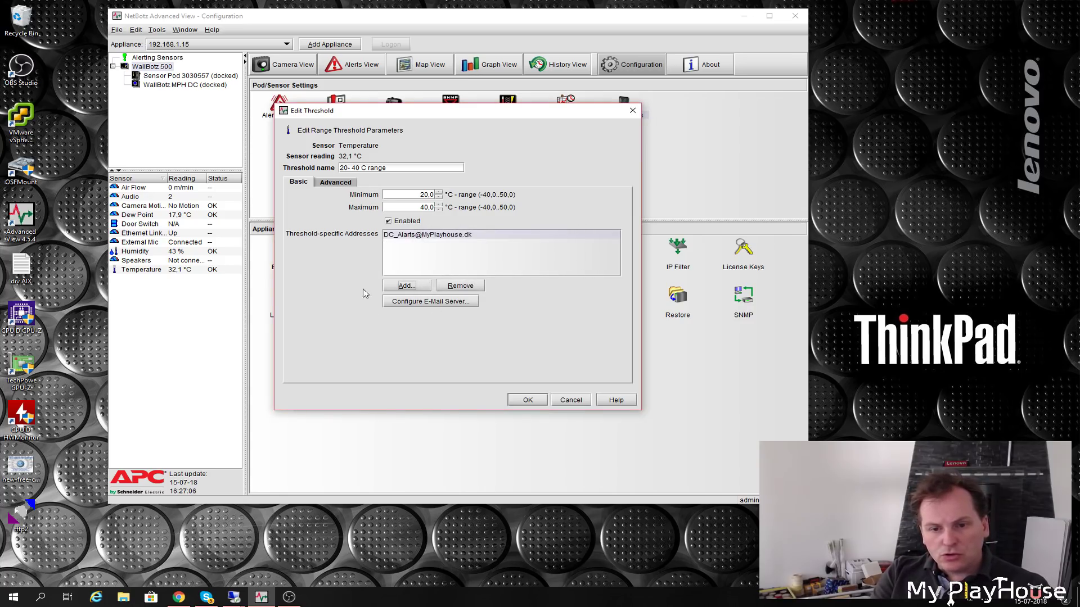
- Enter the sender address and SMTP server mail.tdc.dk, port 25, SSL required, in e-mail server settings
{"action": "left_click", "coordinate": [422, 304]}
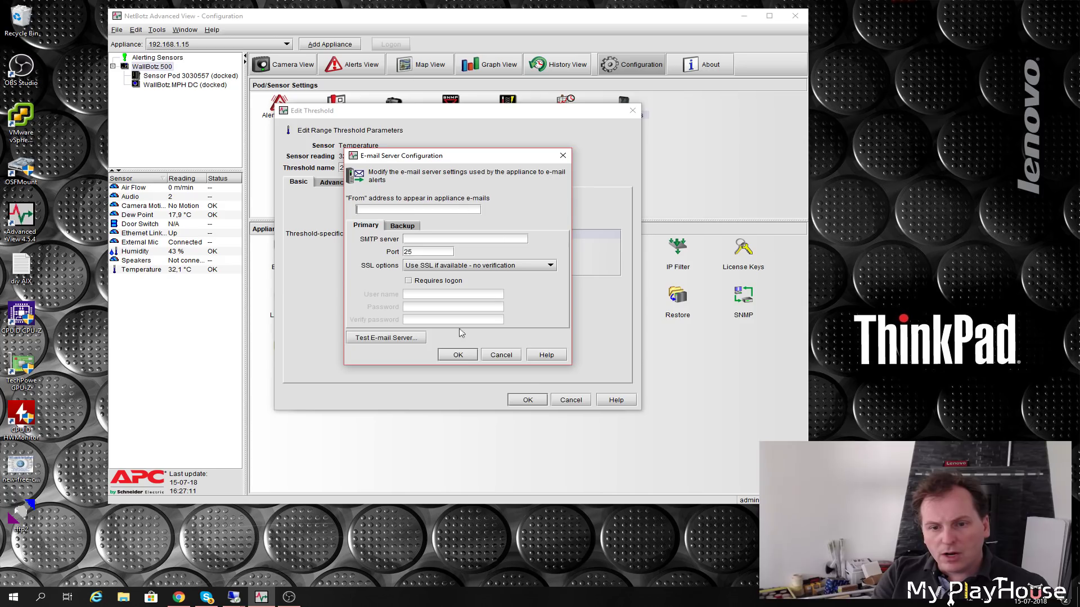
{"action": "left_click", "coordinate": [424, 209]}
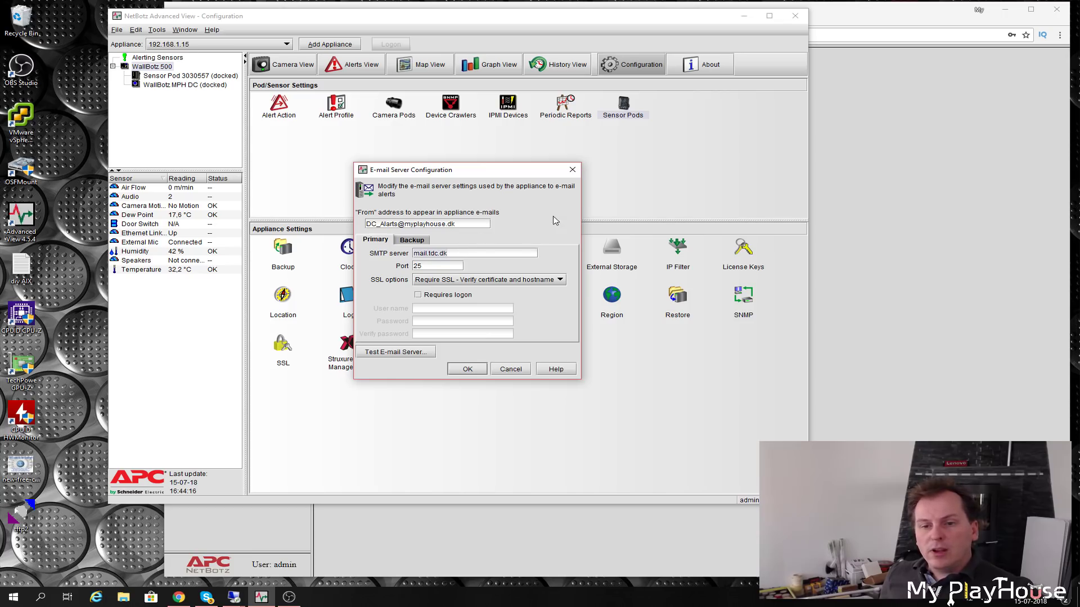
{"action": "left_click", "coordinate": [575, 170]}
{"action": "left_click", "coordinate": [624, 109]}
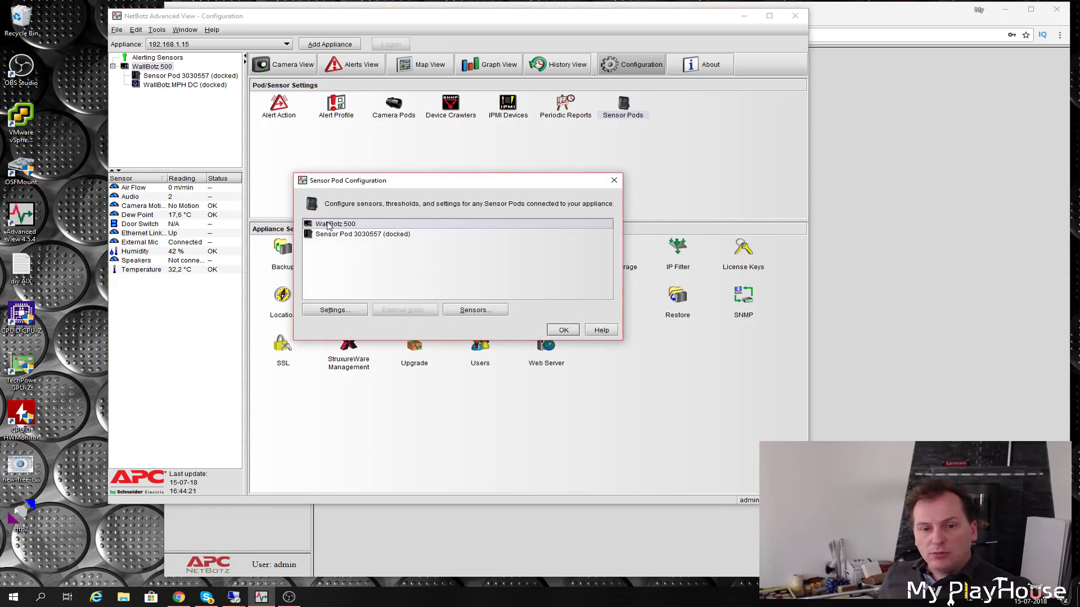
- Review Sensor Pod 3030557's Air Flow, Audio and Humidity thresholds, selecting Humidity's Default threshold
{"action": "left_click", "coordinate": [339, 235]}
{"action": "left_click", "coordinate": [483, 311]}
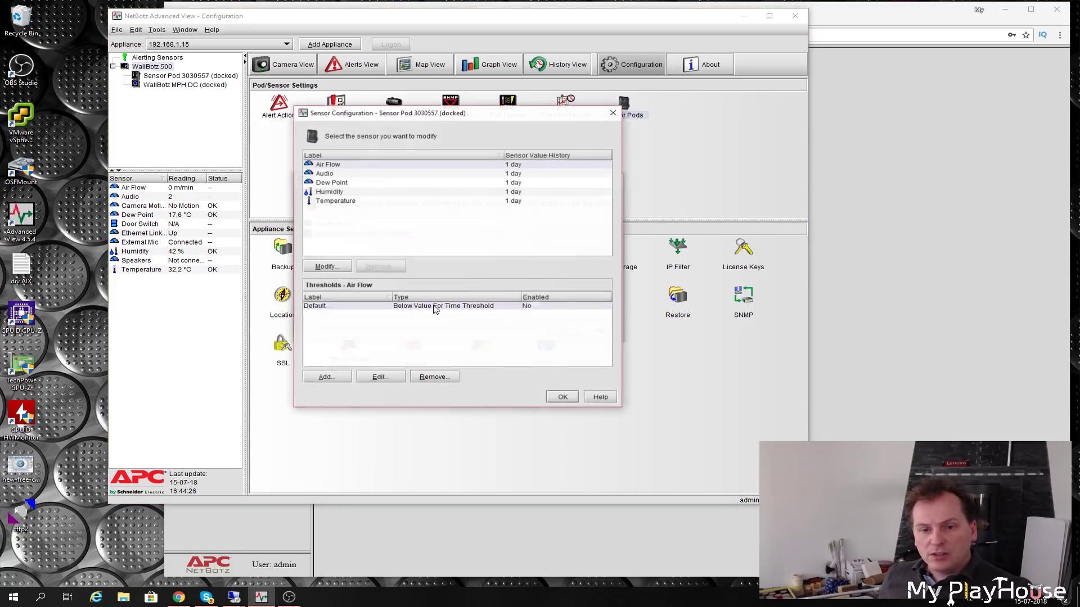
{"action": "left_click", "coordinate": [329, 166]}
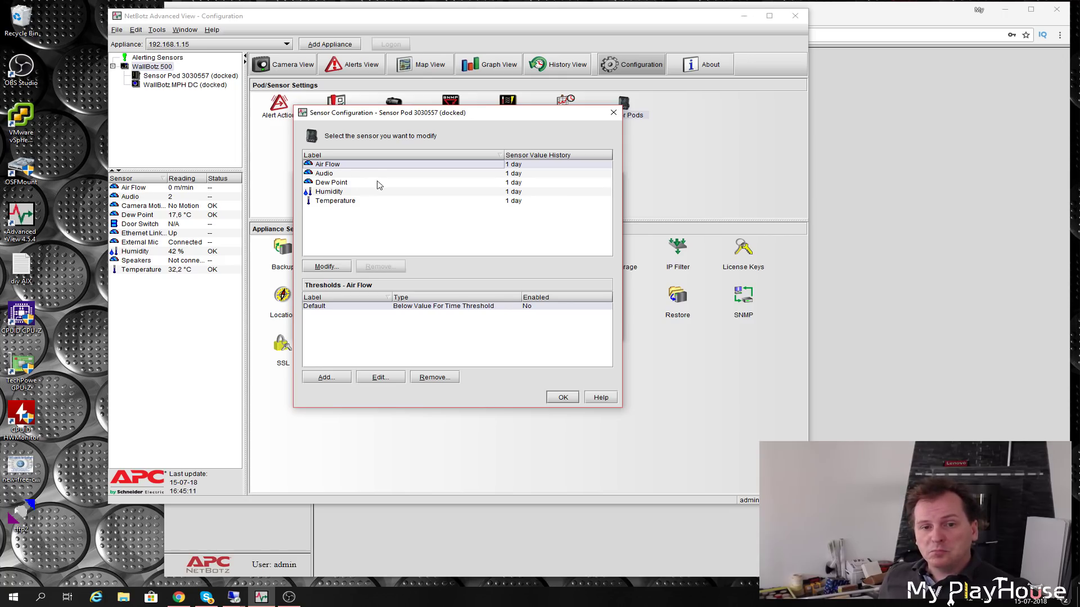
{"action": "left_click", "coordinate": [321, 175]}
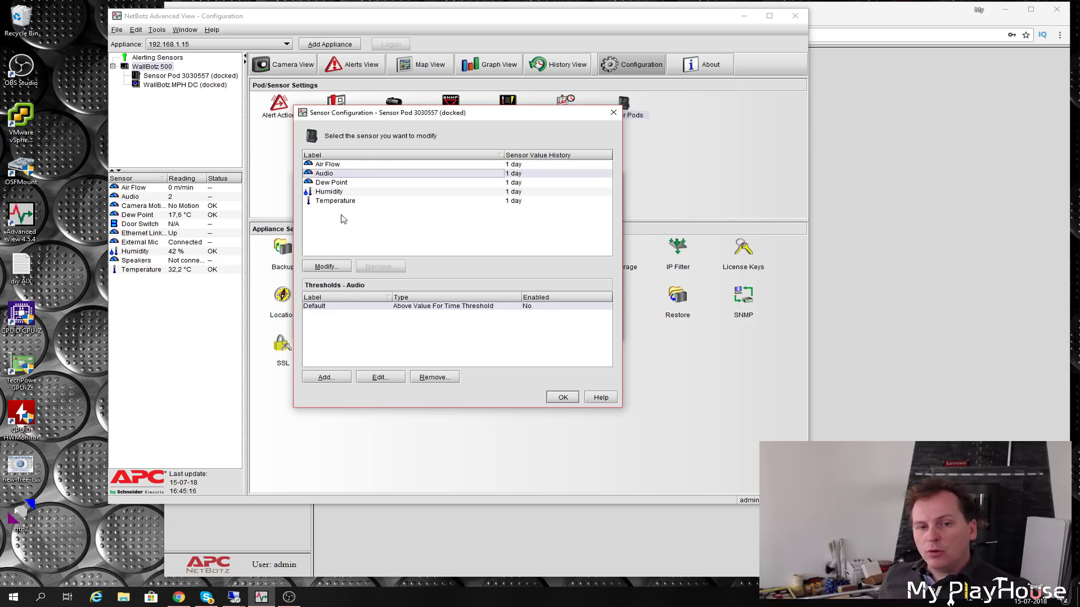
{"action": "left_click", "coordinate": [329, 193]}
{"action": "left_click", "coordinate": [382, 311]}
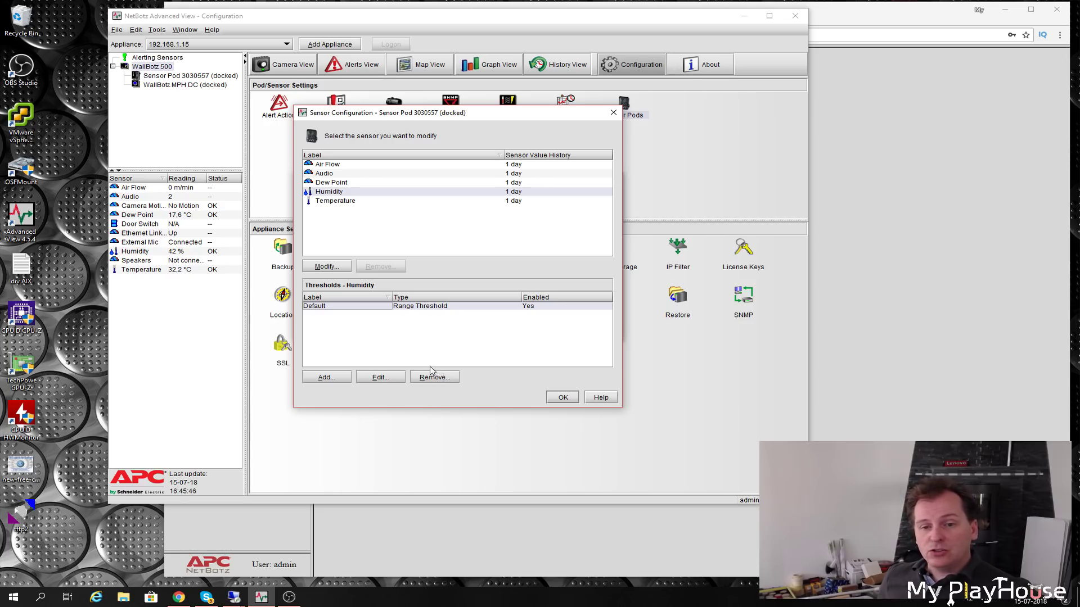
- Check the Humidity Default threshold at 20–65 % without changes and close all sensor dialogs
{"action": "double_click", "coordinate": [430, 306]}
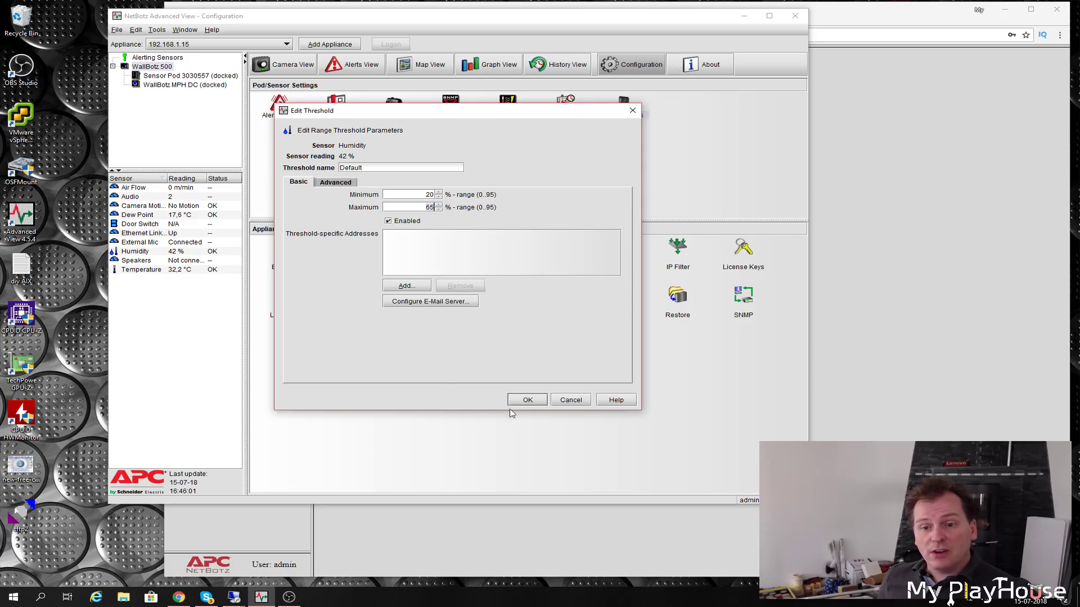
{"action": "left_click", "coordinate": [571, 402]}
{"action": "left_click", "coordinate": [614, 114]}
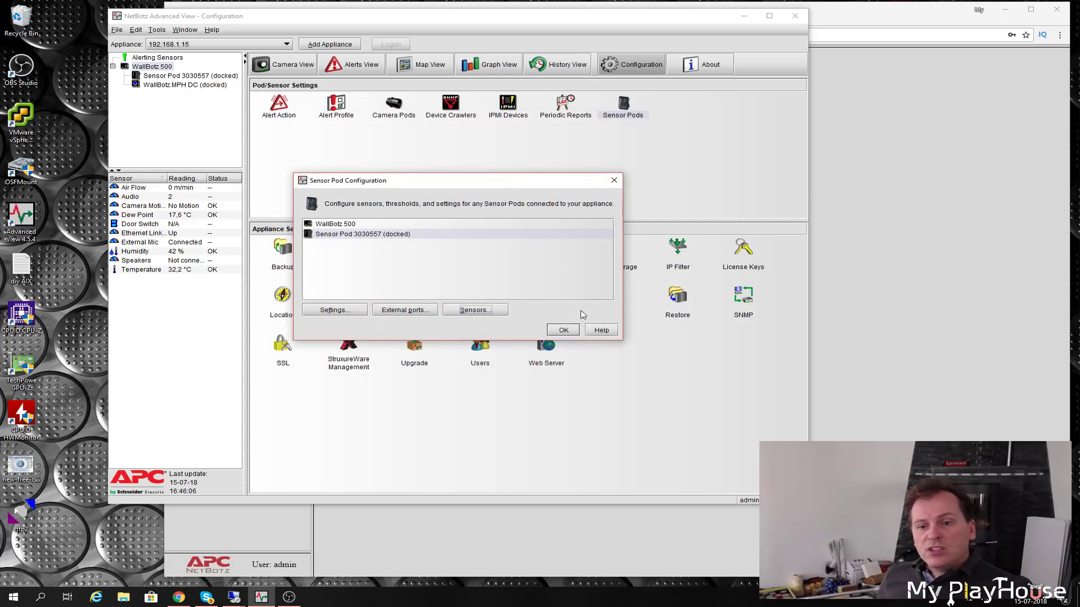
{"action": "left_click", "coordinate": [562, 330]}
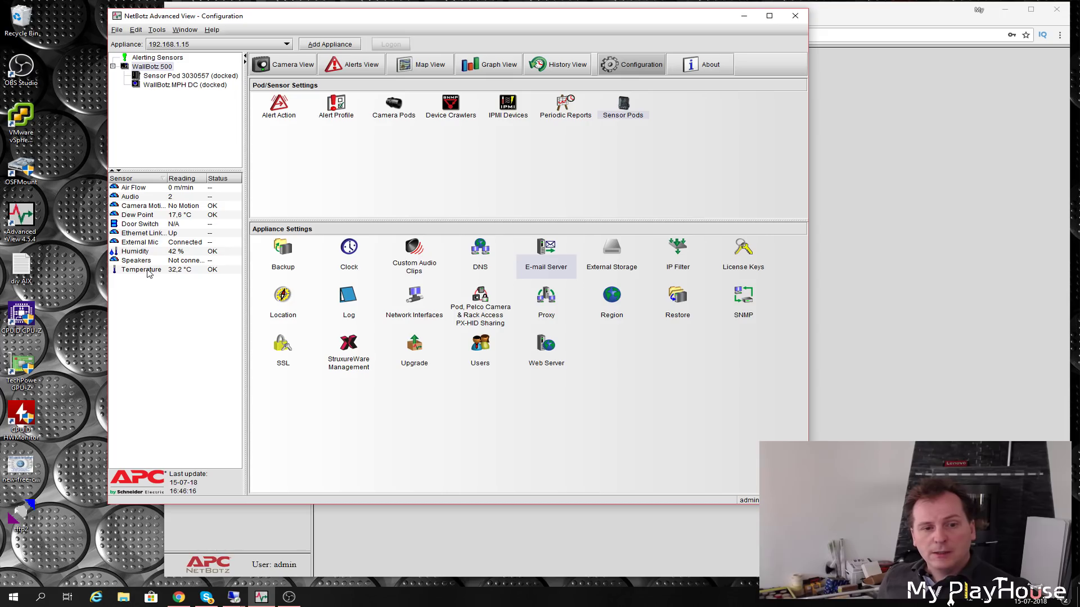
- Switch to Graph View to plot Sensor Pod 3030557's 1-day temperature history
{"action": "left_click", "coordinate": [482, 67]}
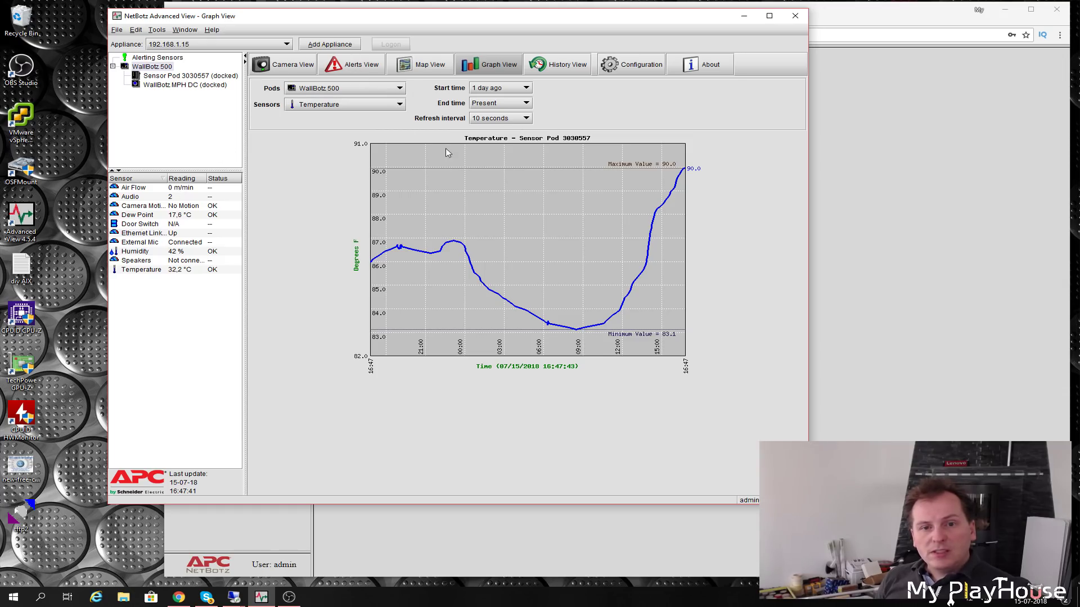
- Graph the past day's Humidity, then Dew Point, then Camera Motion events
{"action": "left_click", "coordinate": [348, 104]}
{"action": "left_click", "coordinate": [314, 133]}
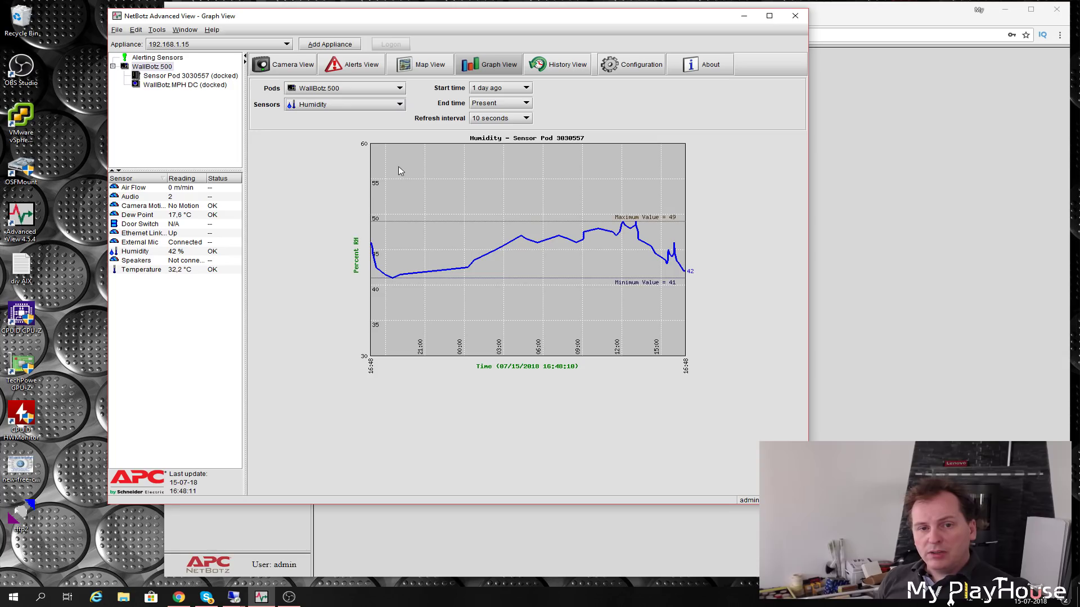
{"action": "left_click", "coordinate": [400, 105]}
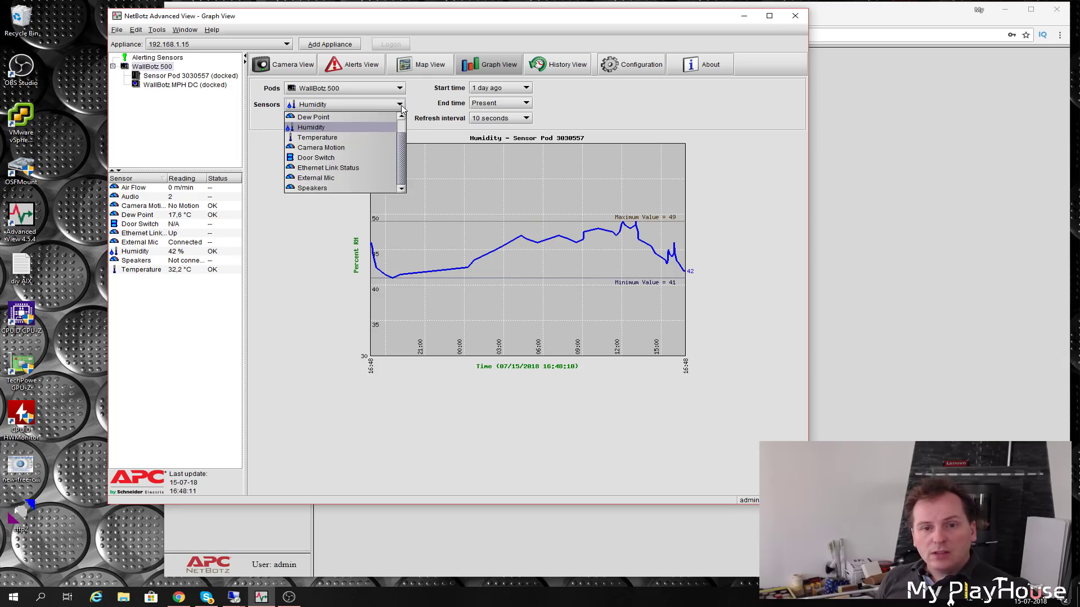
{"action": "left_click", "coordinate": [315, 118]}
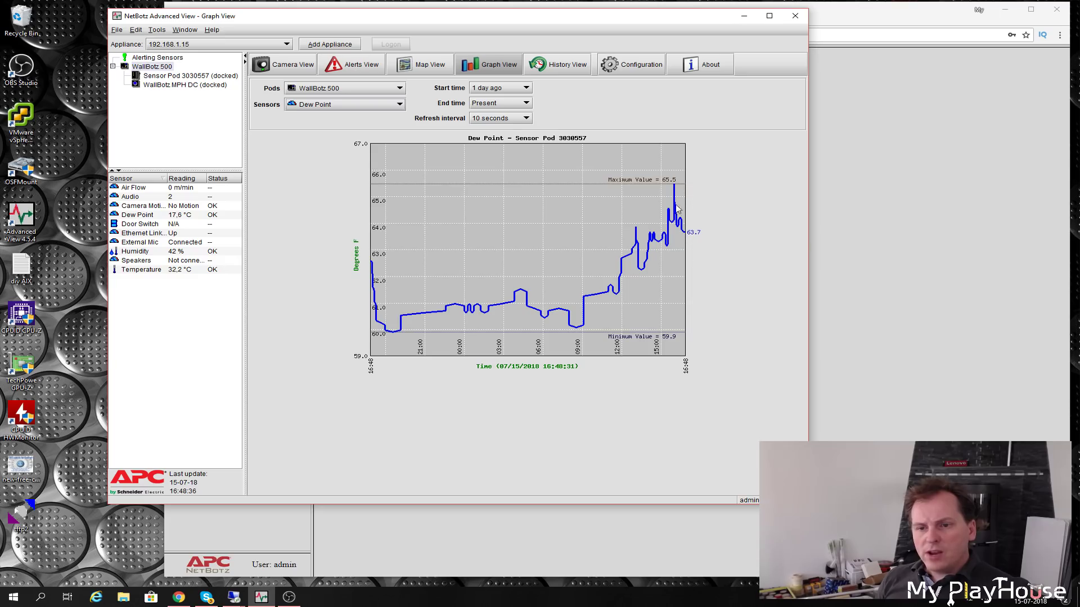
{"action": "left_click", "coordinate": [379, 106]}
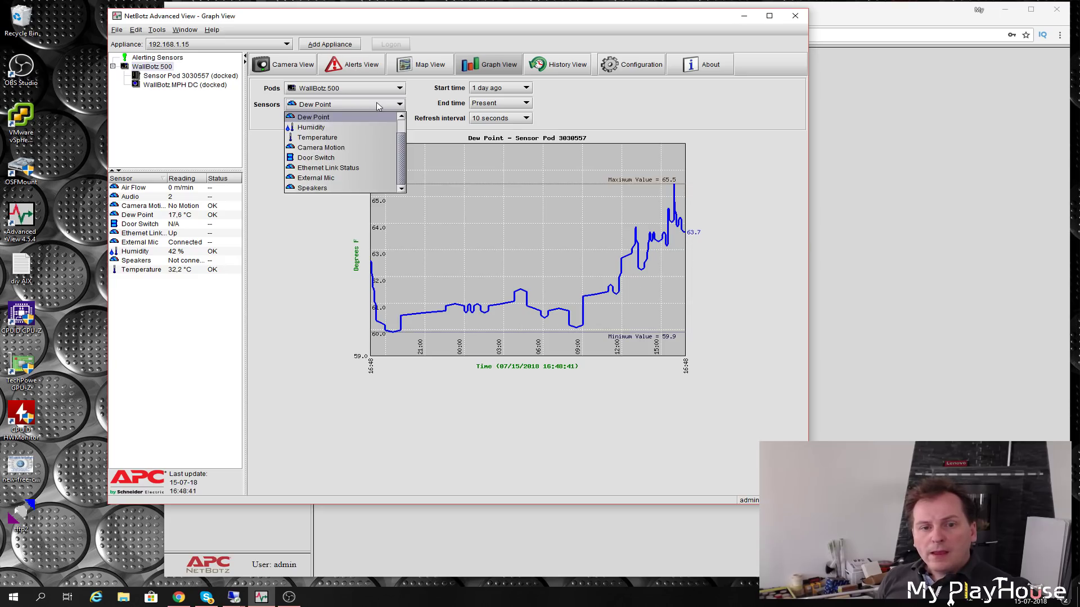
{"action": "left_click", "coordinate": [321, 148]}
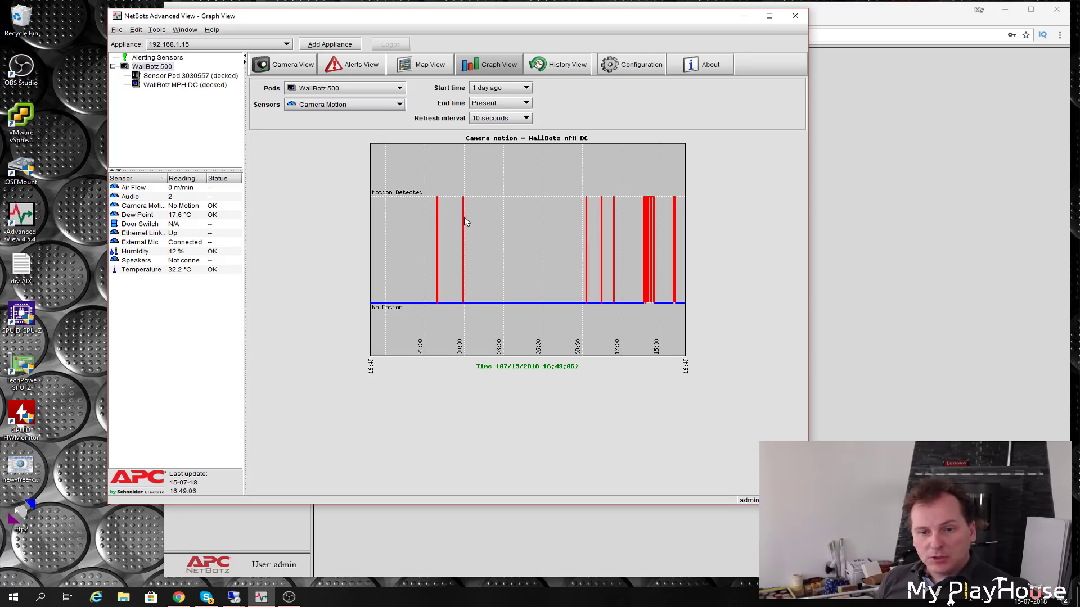
- Graph Ethernet Link Status, External Mic and Speakers, then return to the Configuration page
{"action": "left_click", "coordinate": [336, 104]}
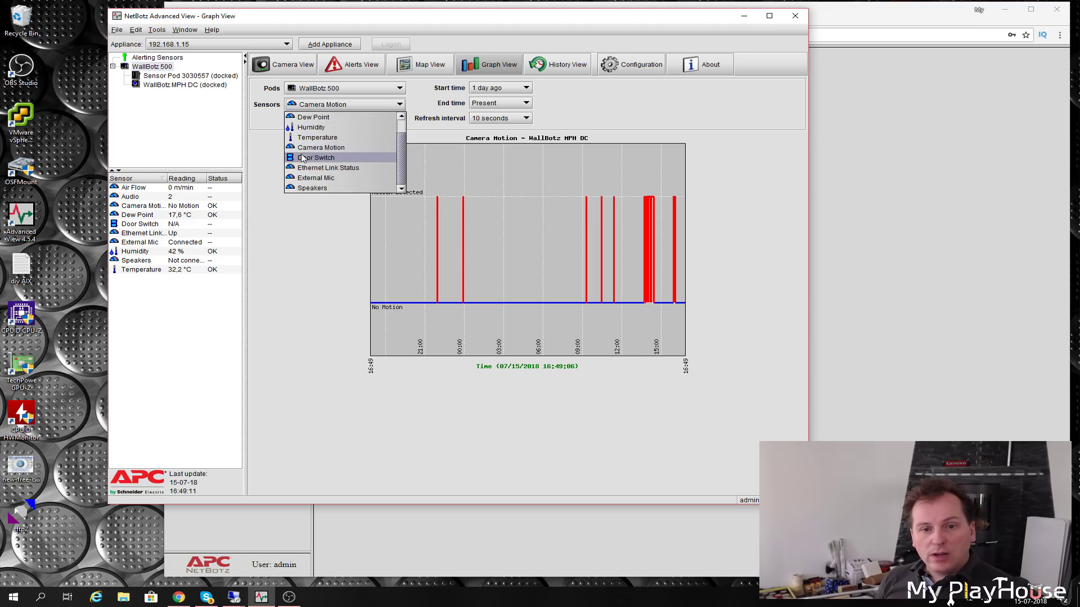
{"action": "left_click", "coordinate": [315, 168]}
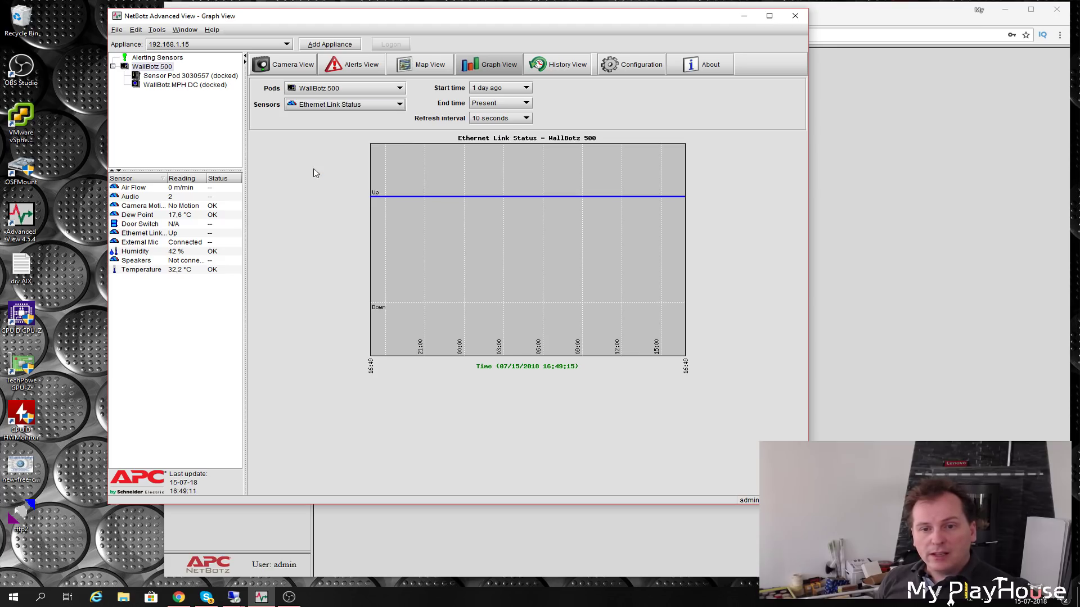
{"action": "left_click", "coordinate": [354, 104]}
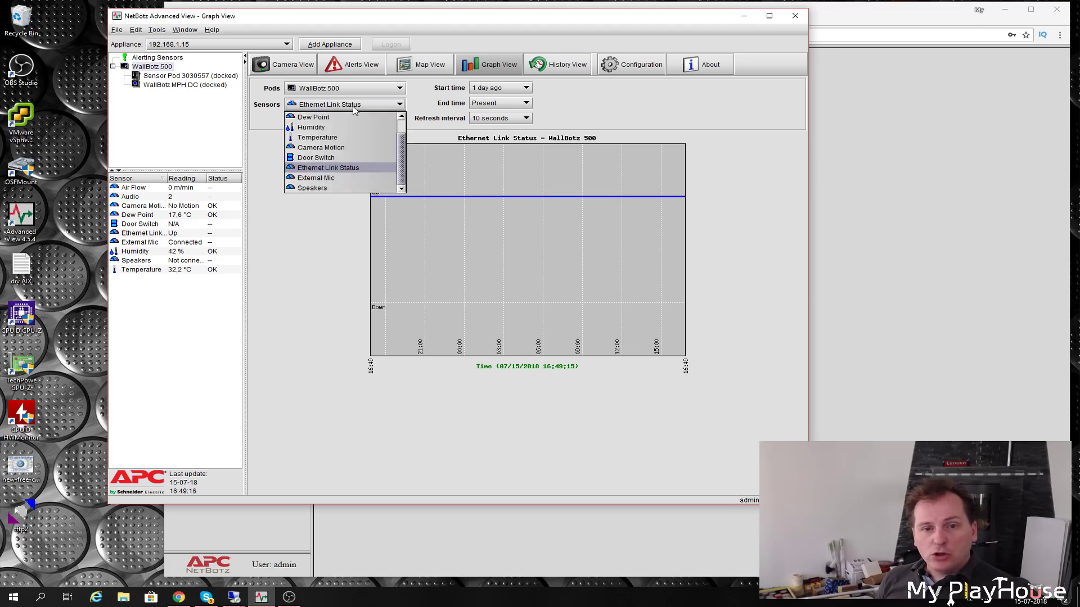
{"action": "left_click", "coordinate": [316, 179]}
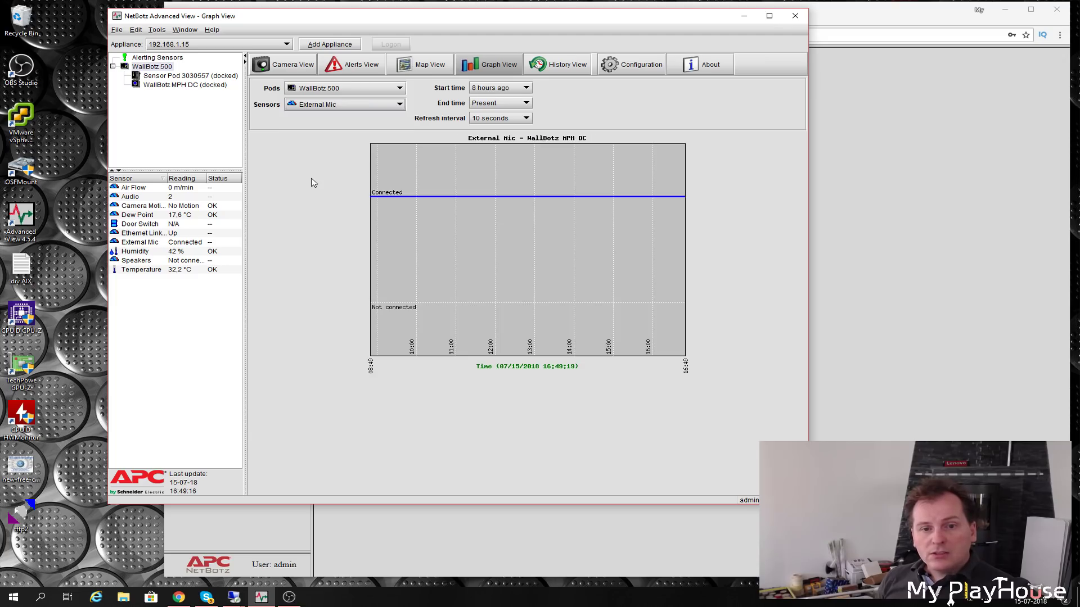
{"action": "key", "text": "alt+Down"}
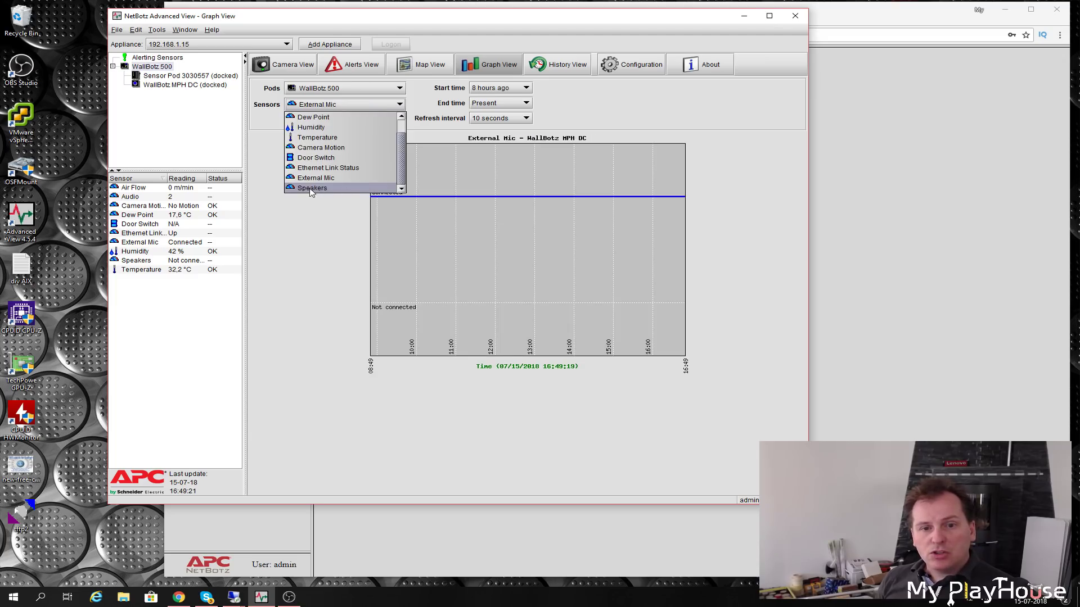
{"action": "left_click", "coordinate": [311, 189]}
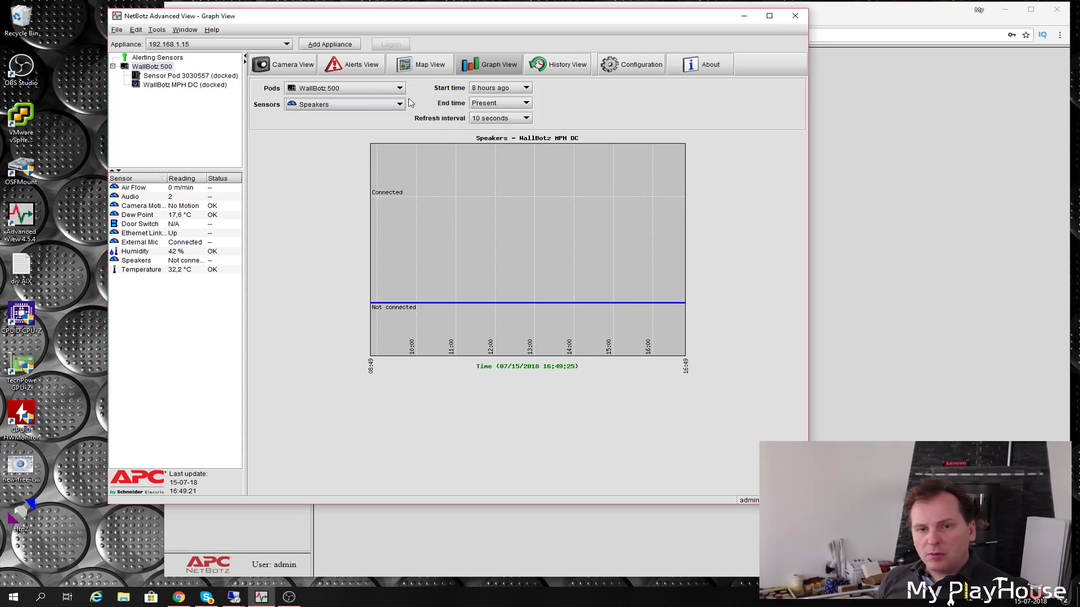
{"action": "left_click", "coordinate": [634, 65]}
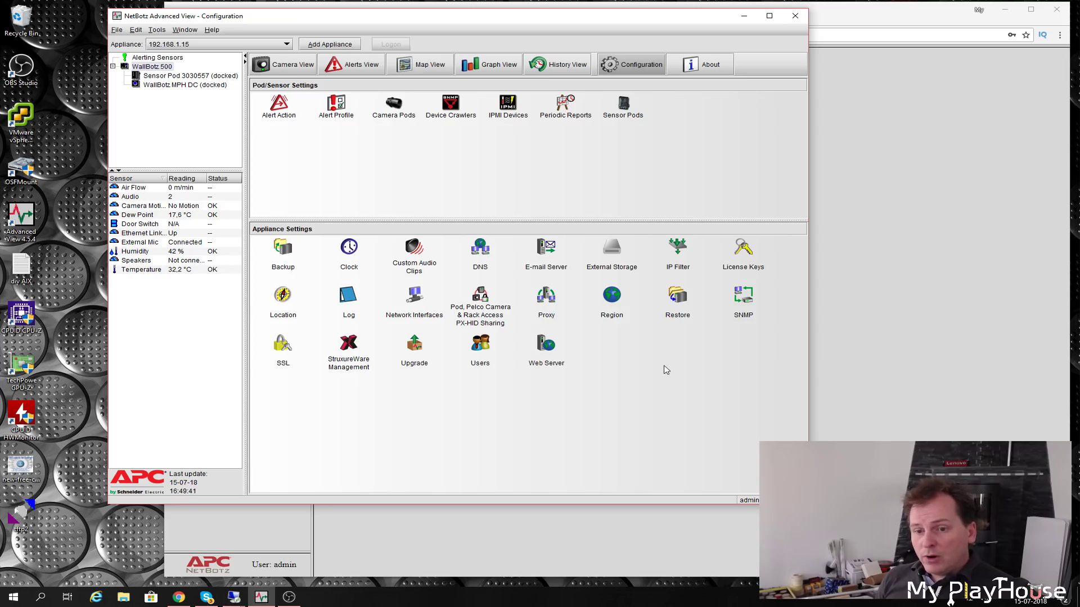
{"action": "left_click", "coordinate": [613, 319]}
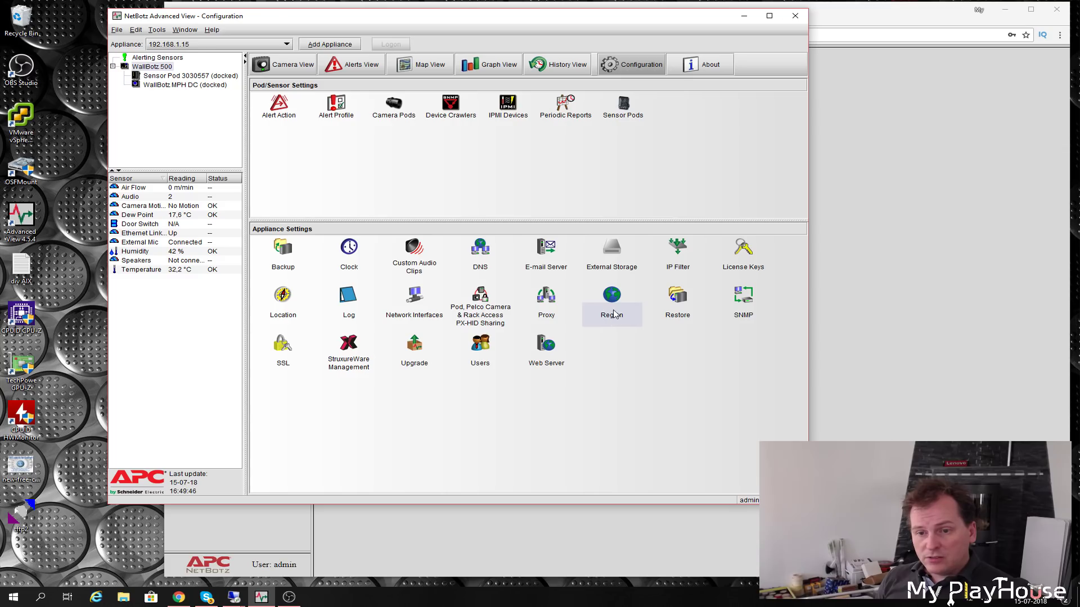
{"action": "left_click", "coordinate": [614, 314]}
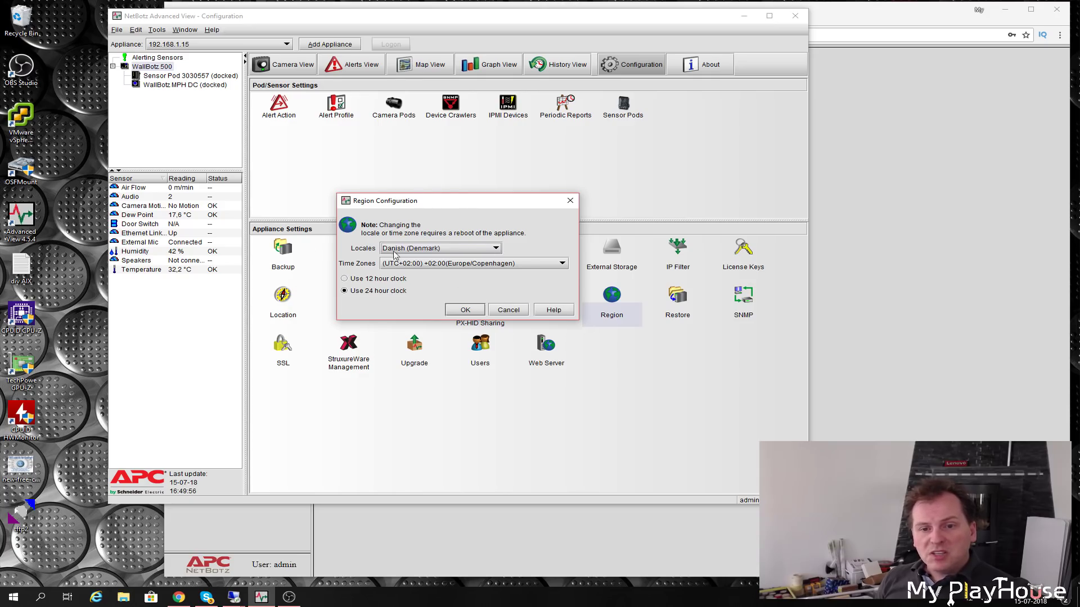
{"action": "left_click", "coordinate": [456, 250]}
{"action": "left_click", "coordinate": [457, 249]}
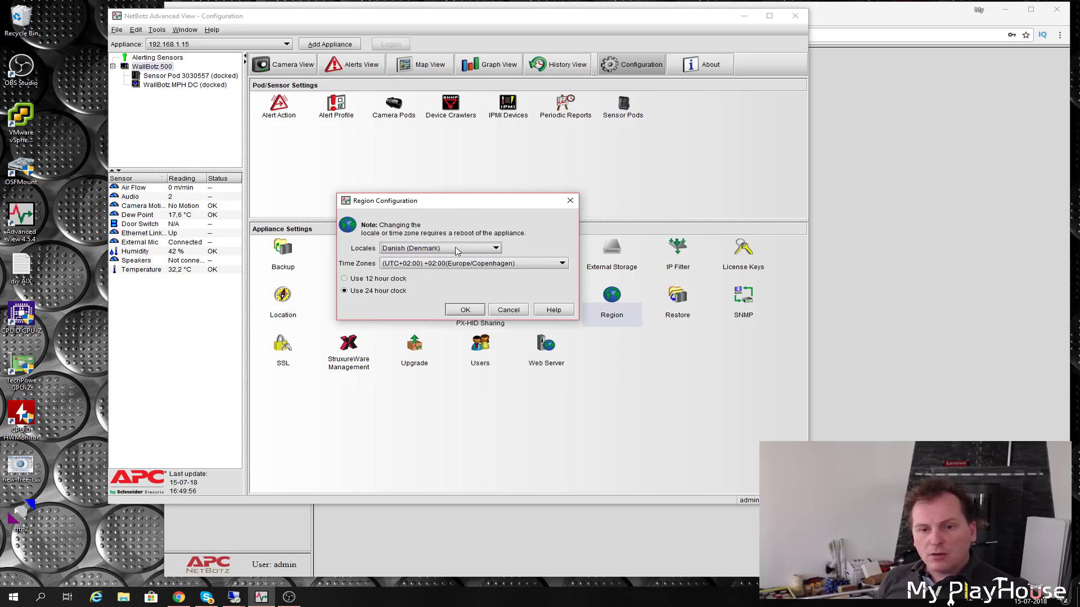
{"action": "left_click", "coordinate": [472, 311]}
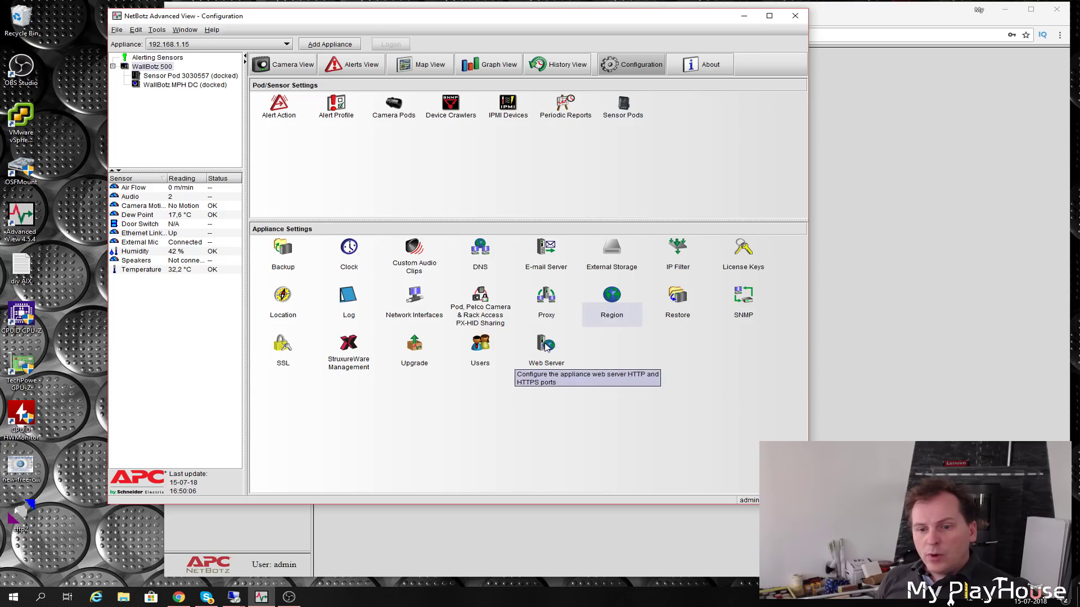
{"action": "left_click", "coordinate": [545, 346]}
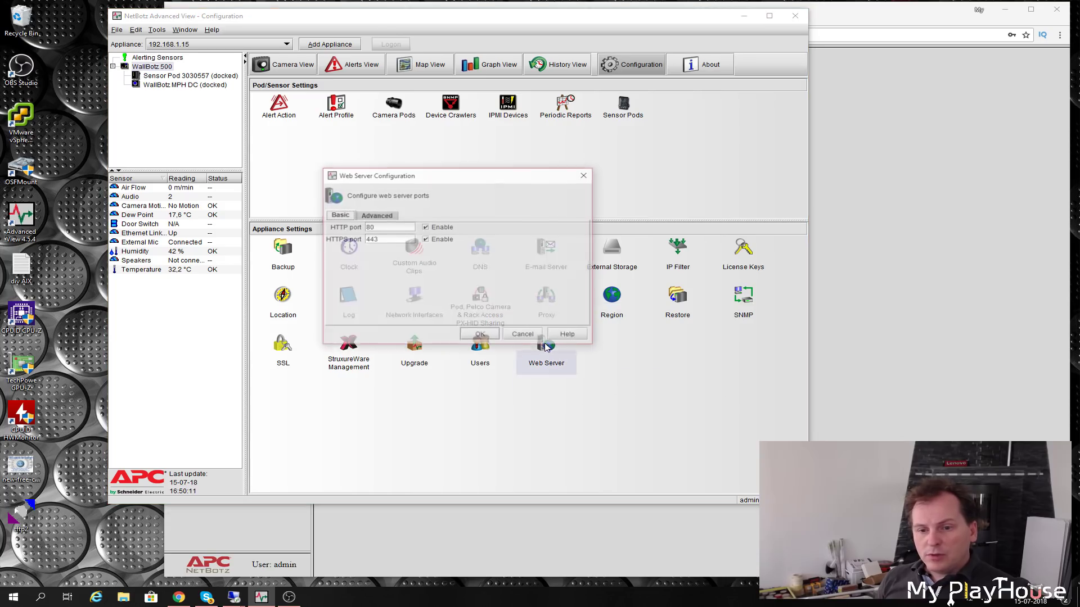
{"action": "left_click", "coordinate": [374, 216]}
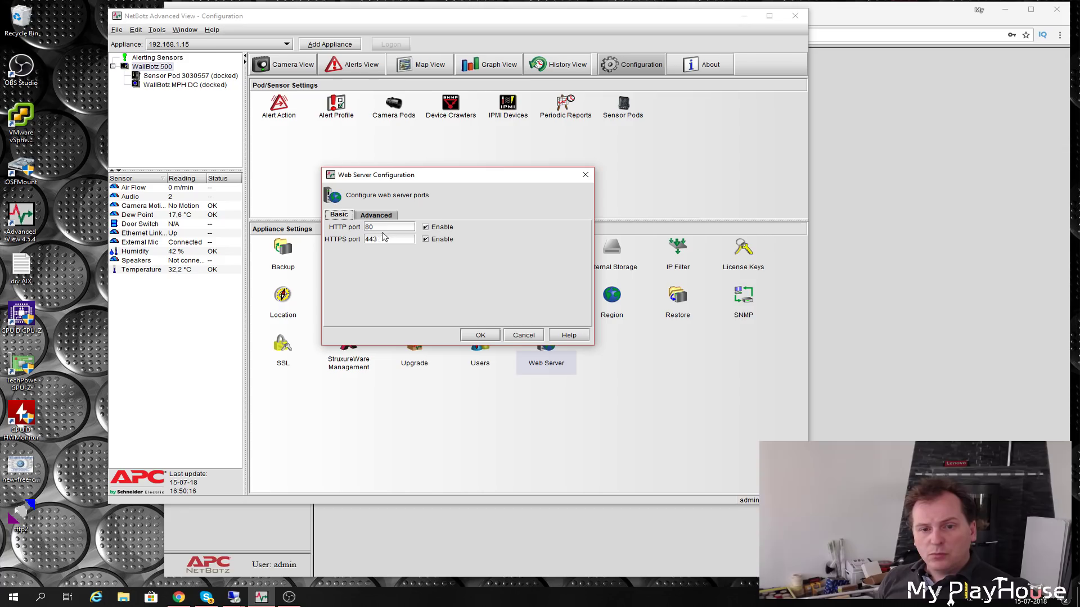
{"action": "left_click", "coordinate": [371, 227]}
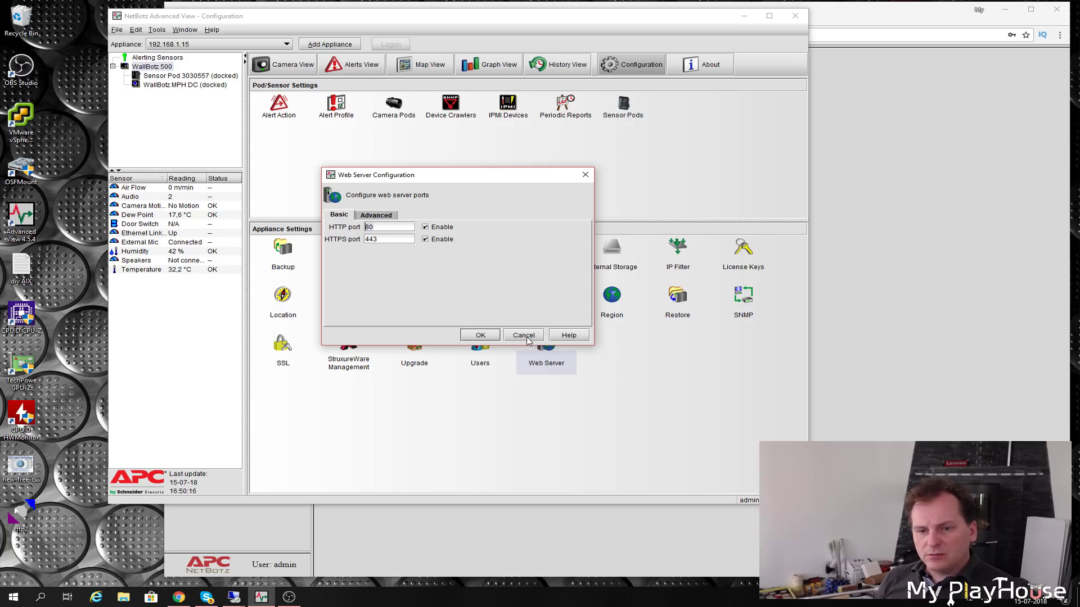
{"action": "left_click", "coordinate": [524, 336]}
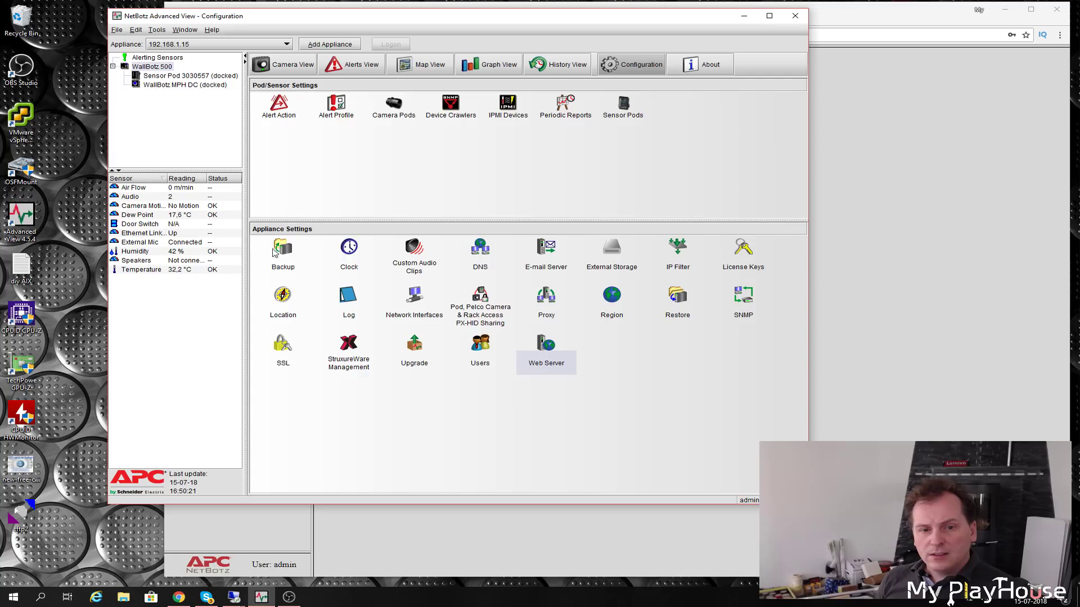
- Enable NTP and request an immediate clock update from the dk.pool.ntp.org servers
{"action": "left_click", "coordinate": [349, 251]}
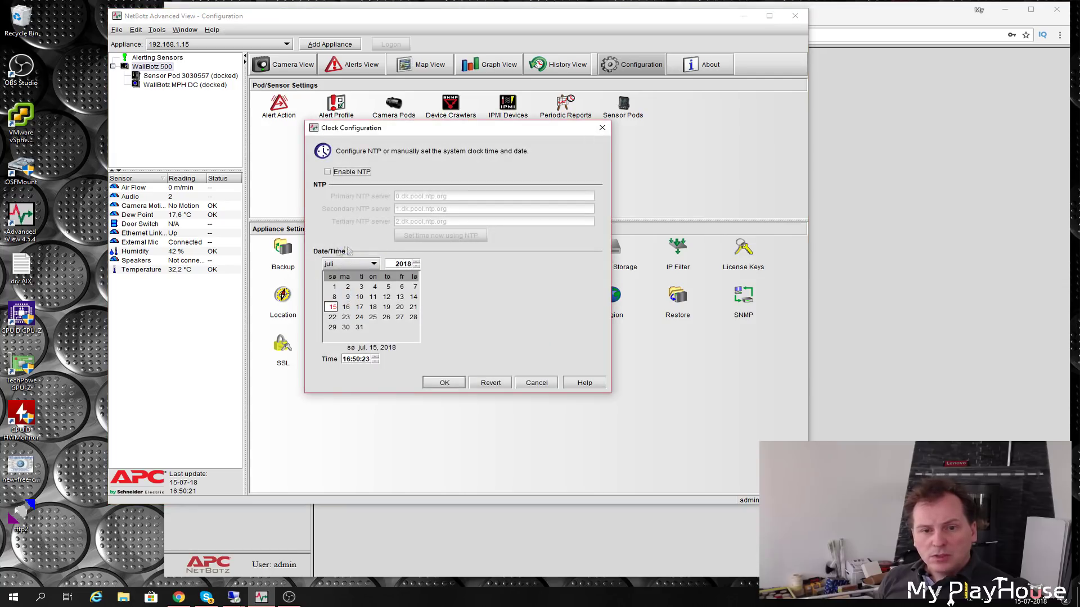
{"action": "left_click", "coordinate": [327, 172]}
{"action": "left_click", "coordinate": [441, 235]}
{"action": "key", "text": "Return"}
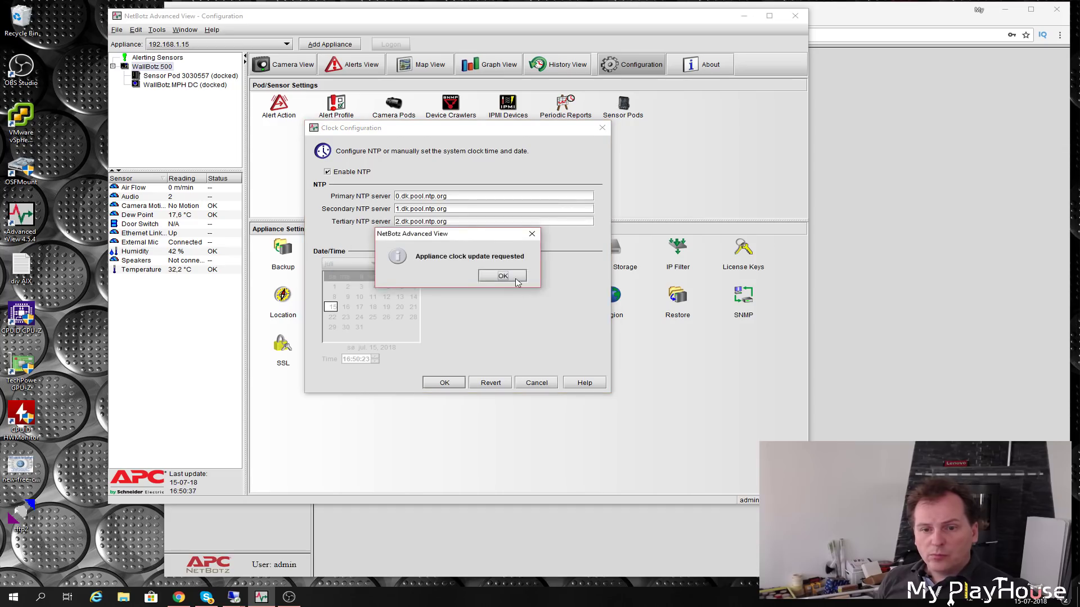
{"action": "left_click", "coordinate": [506, 280]}
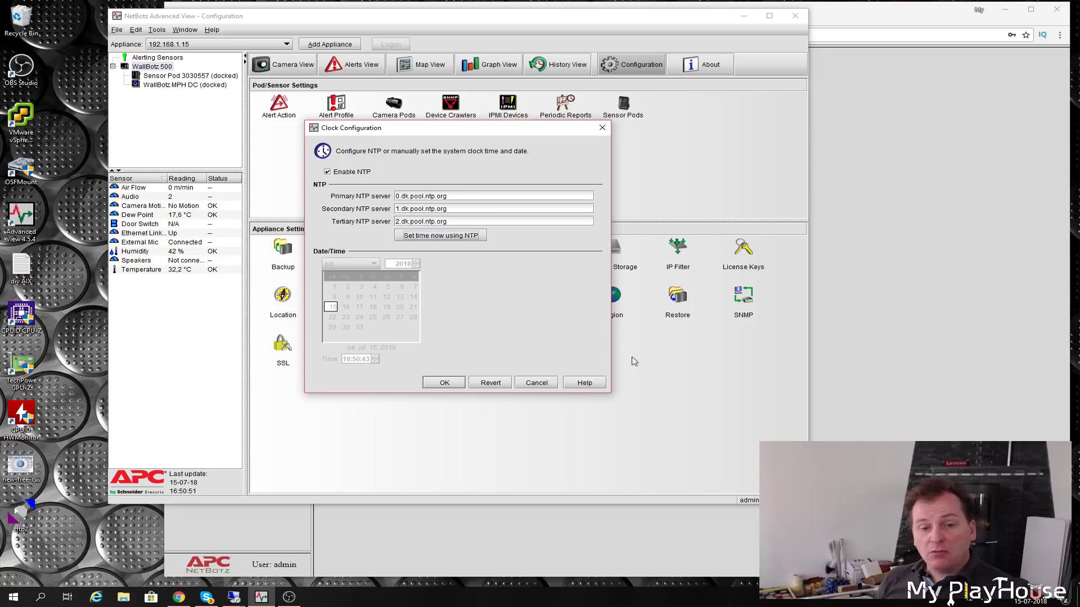
{"action": "left_click", "coordinate": [536, 384]}
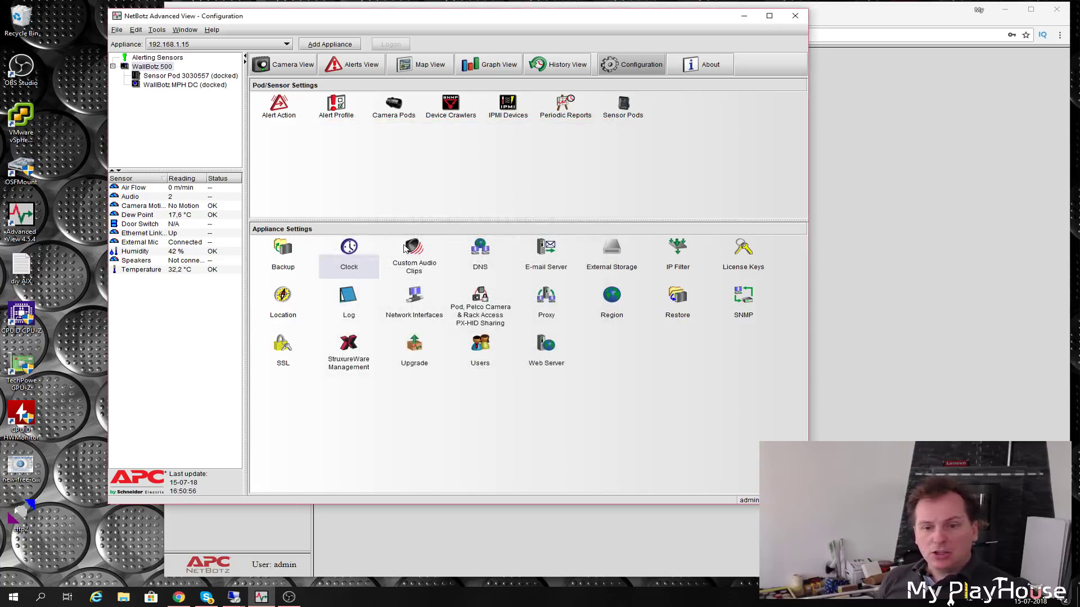
- Check the empty Custom Audio Clips list, then move the window right and down
{"action": "left_click", "coordinate": [414, 254]}
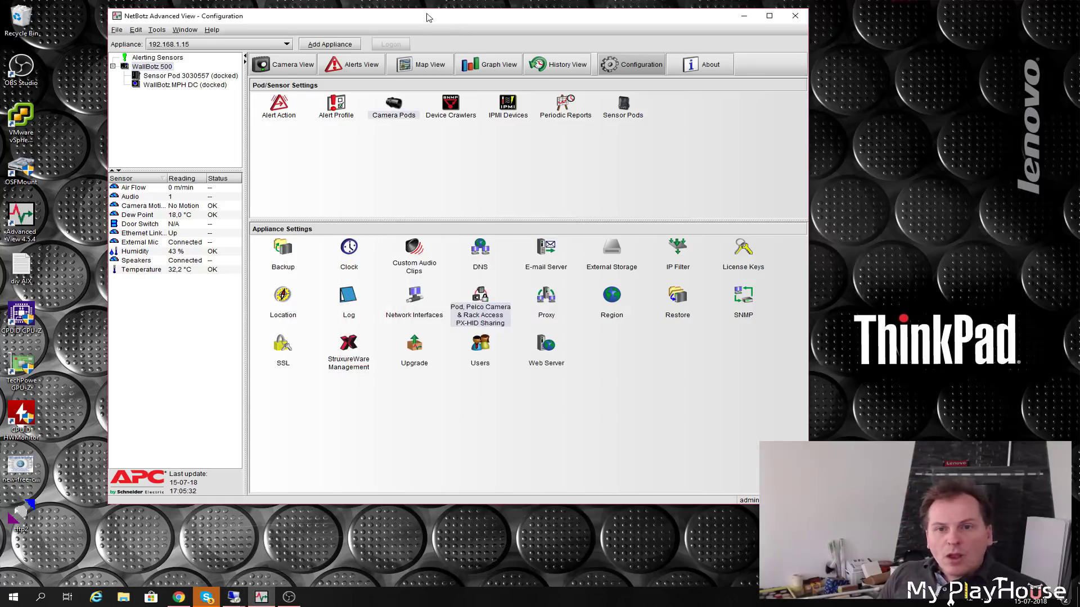
{"action": "left_click_drag", "start_coordinate": [427, 18], "coordinate": [497, 33]}
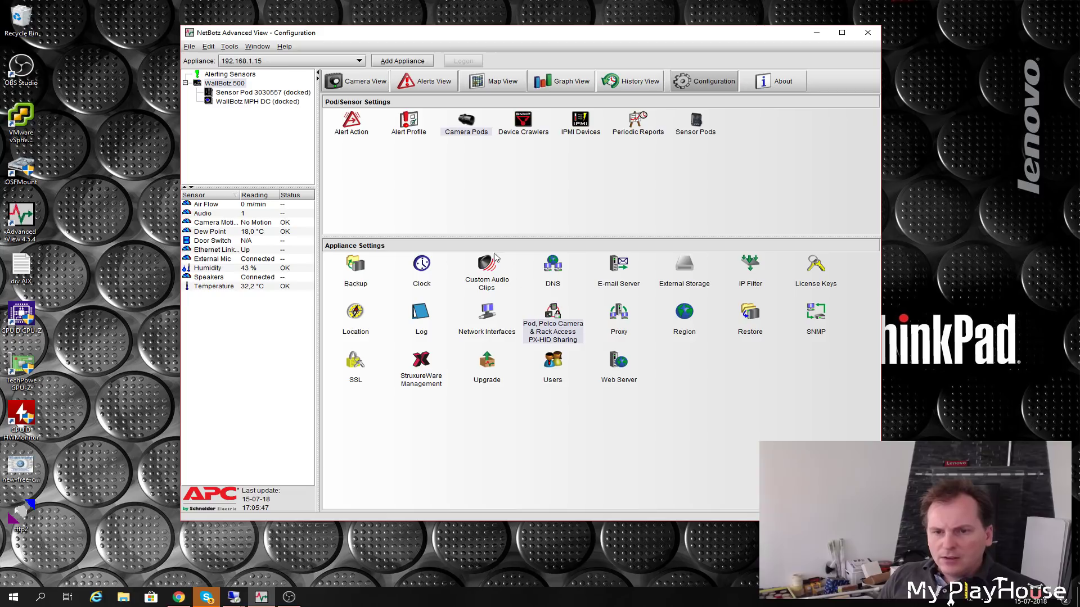
- Select the 39954-byte Envirement alert clip, then bring the browser's sound page forward
{"action": "left_click", "coordinate": [482, 270]}
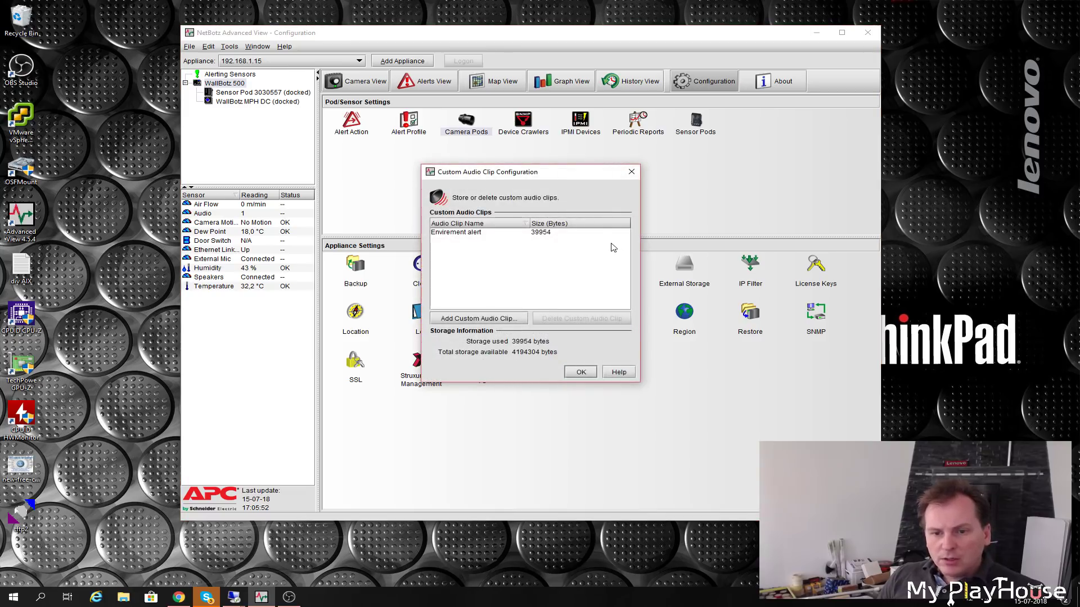
{"action": "left_click", "coordinate": [459, 233]}
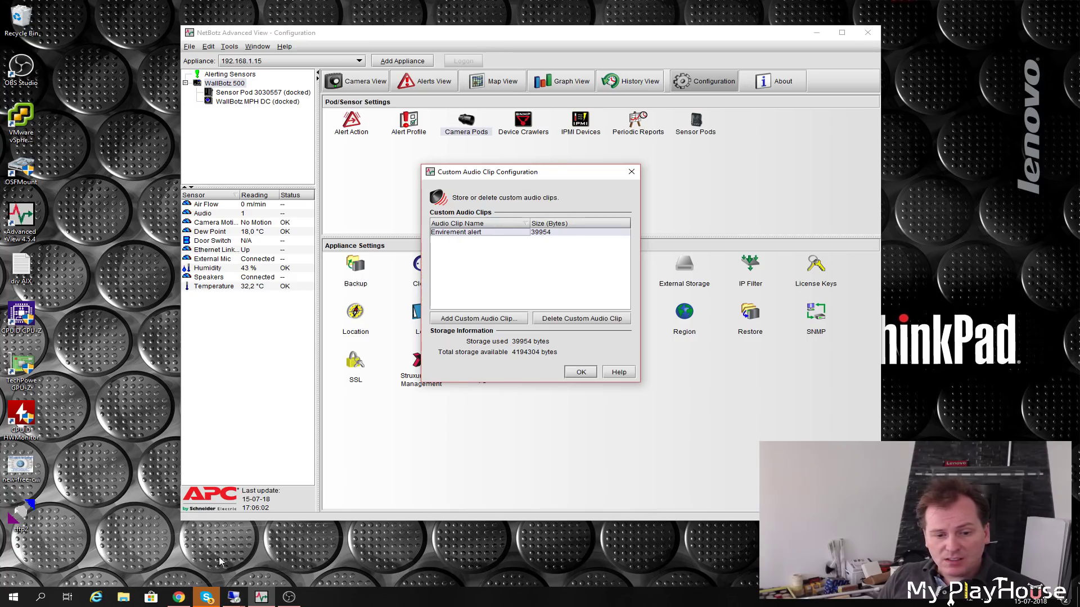
{"action": "left_click", "coordinate": [178, 597]}
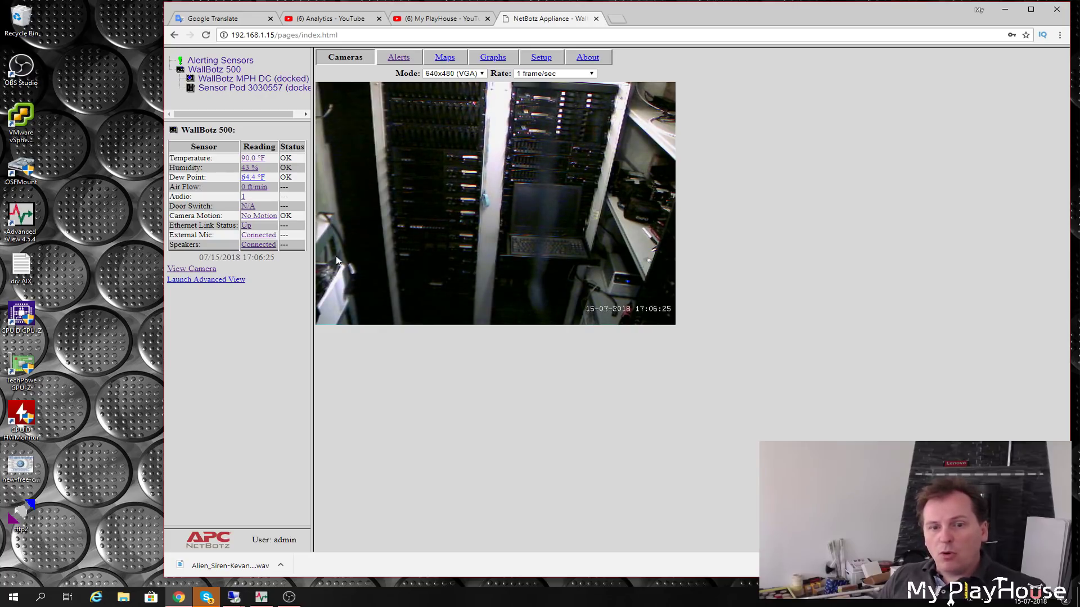
- Switch the live camera to 1280x1024, then 1024x768, and close the audio clip list
{"action": "left_click", "coordinate": [467, 73]}
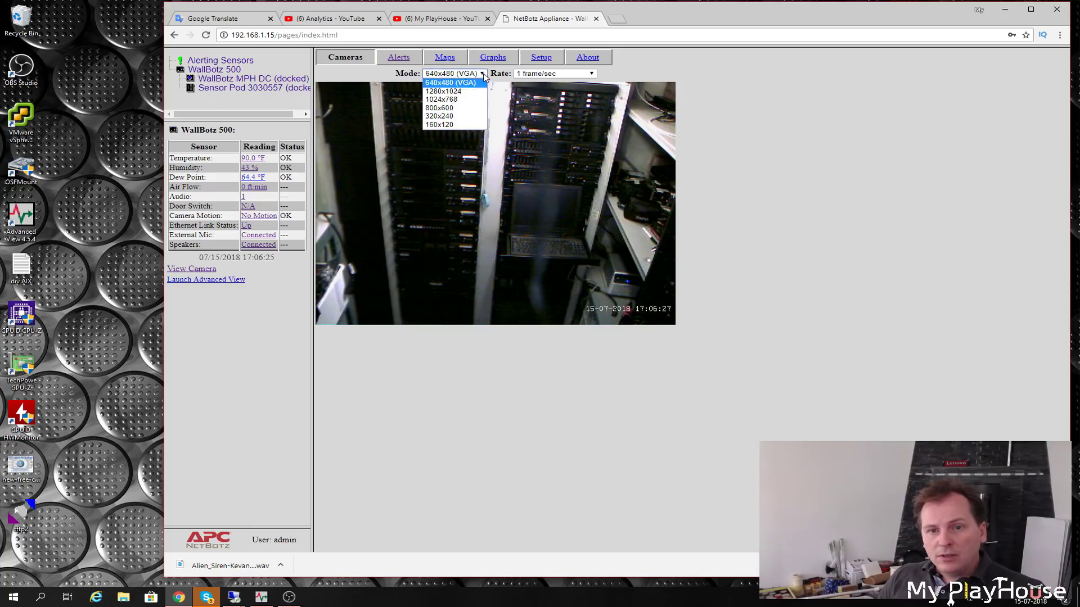
{"action": "left_click", "coordinate": [442, 91]}
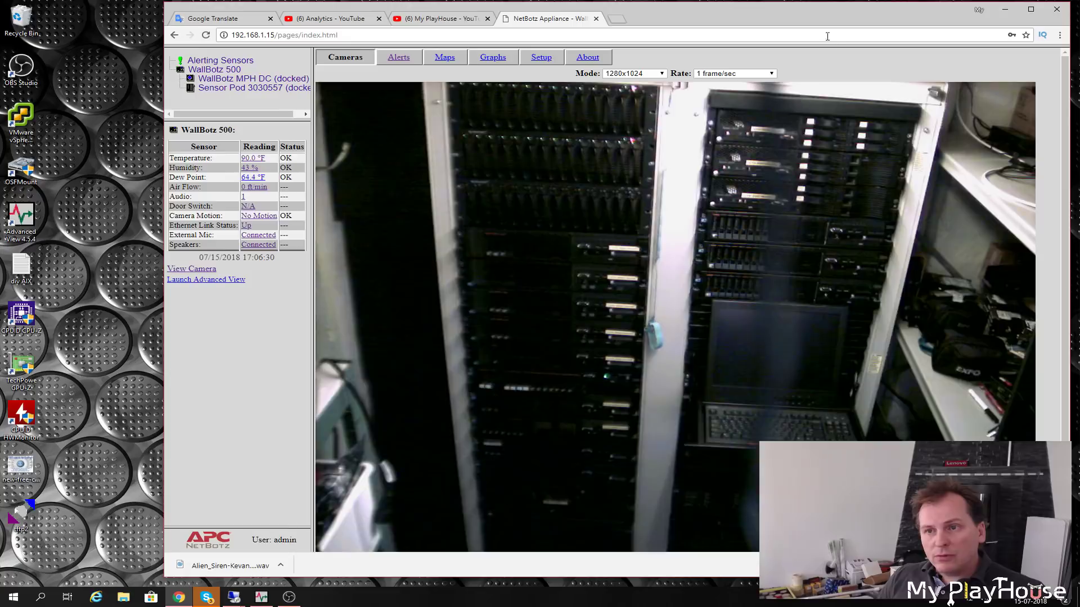
{"action": "left_click_drag", "start_coordinate": [837, 25], "coordinate": [779, 23]}
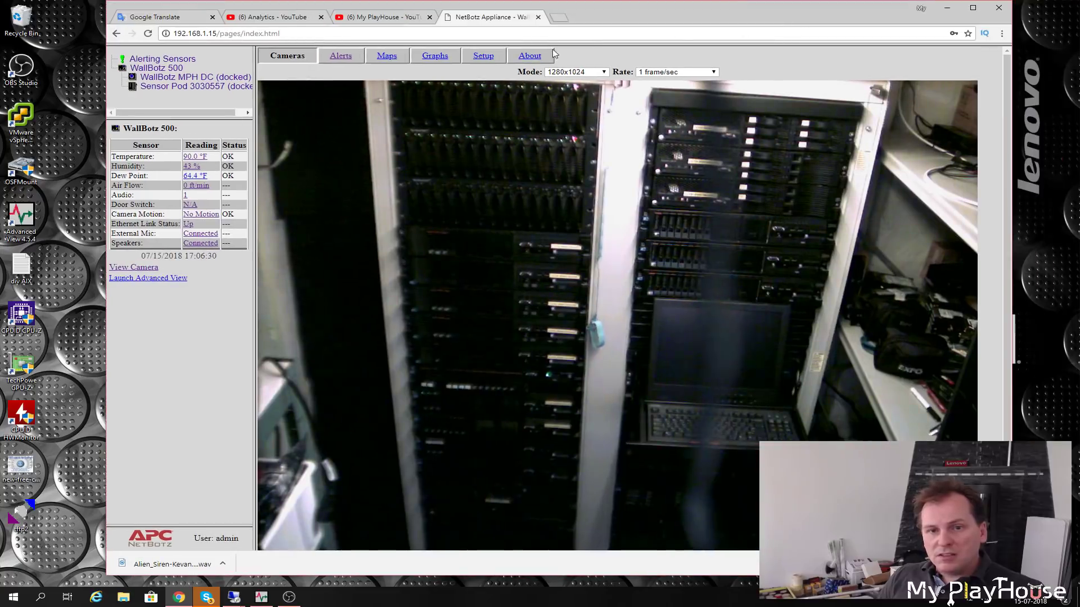
{"action": "left_click", "coordinate": [605, 73]}
{"action": "left_click", "coordinate": [575, 101]}
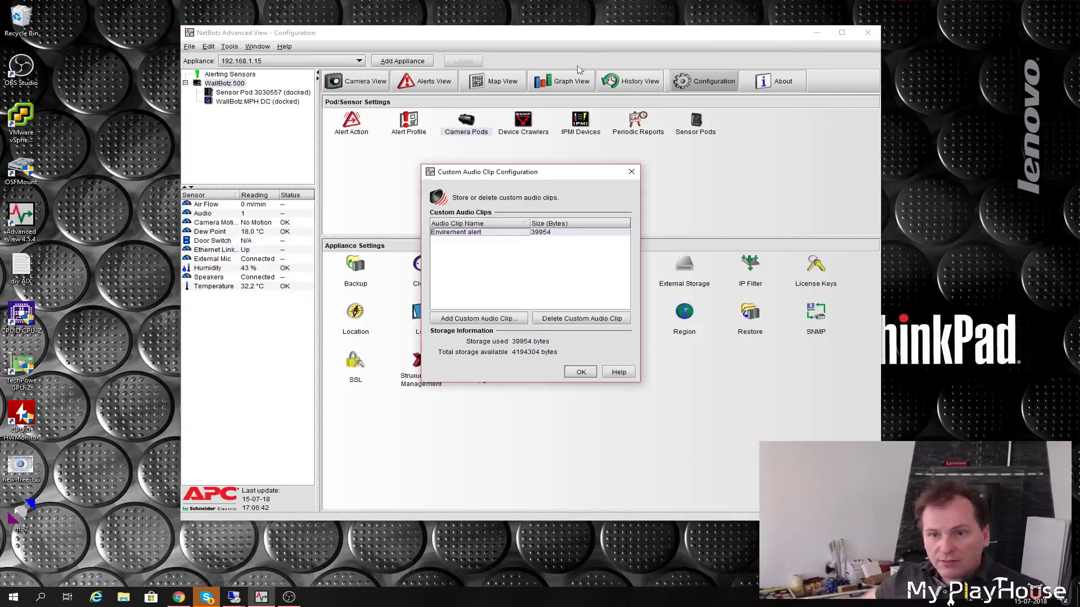
{"action": "key", "text": "Return"}
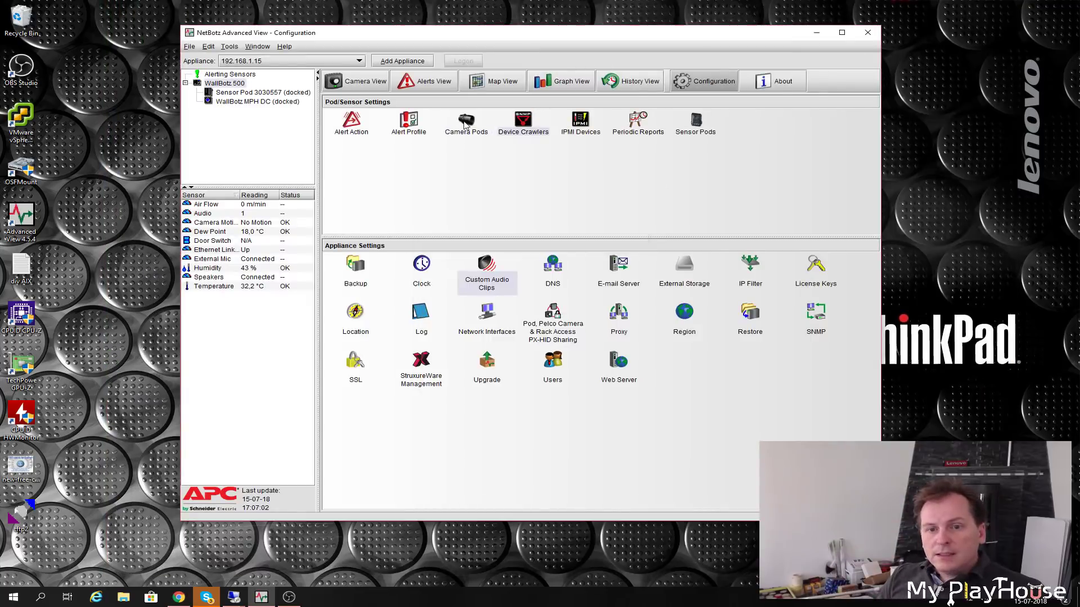
{"action": "left_click", "coordinate": [465, 124]}
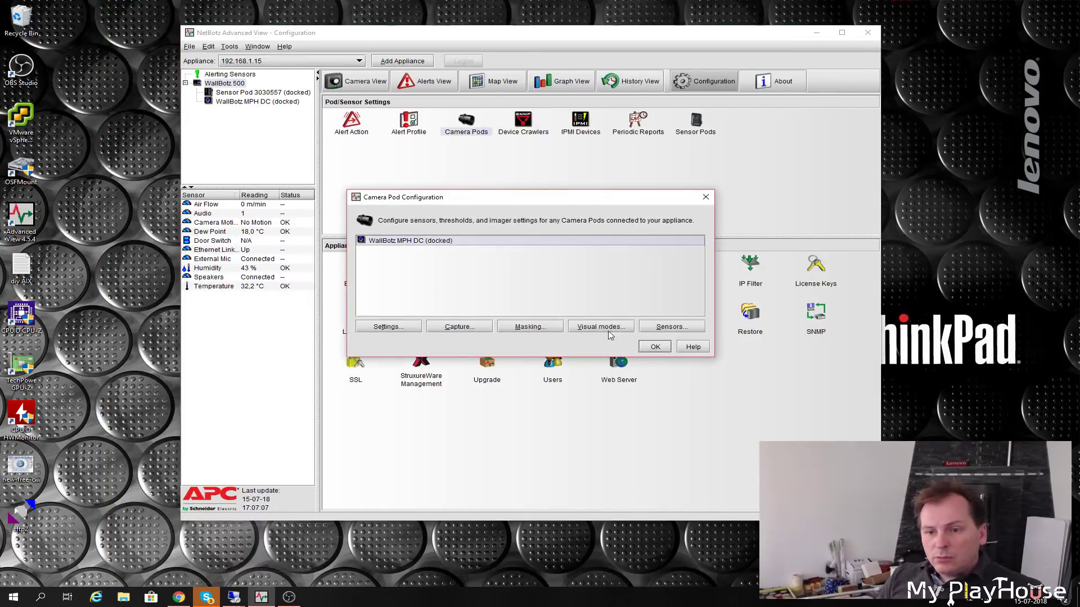
{"action": "left_click", "coordinate": [602, 327]}
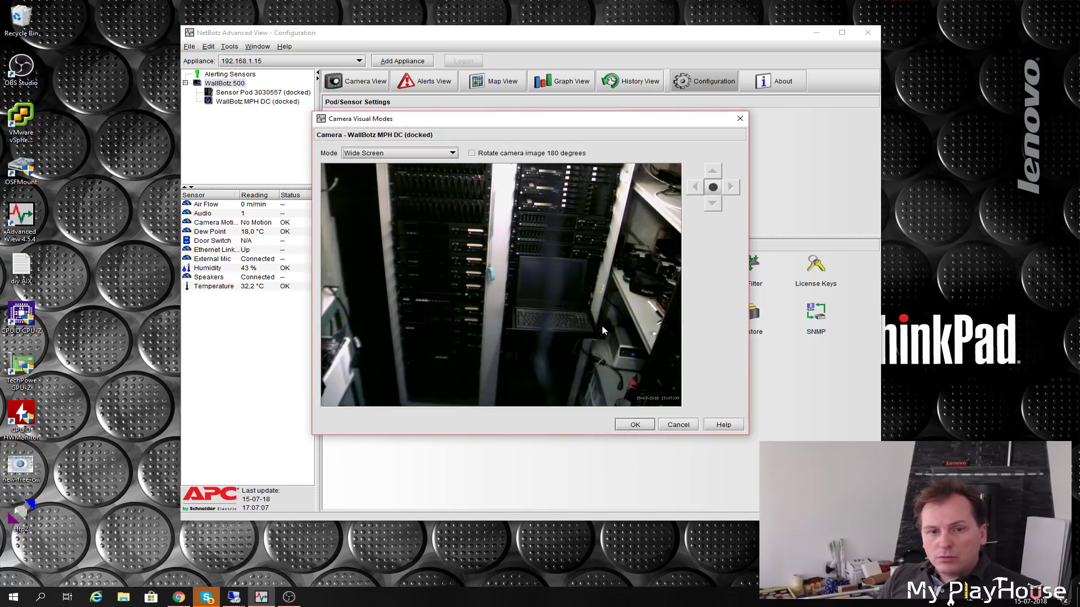
{"action": "left_click", "coordinate": [452, 153]}
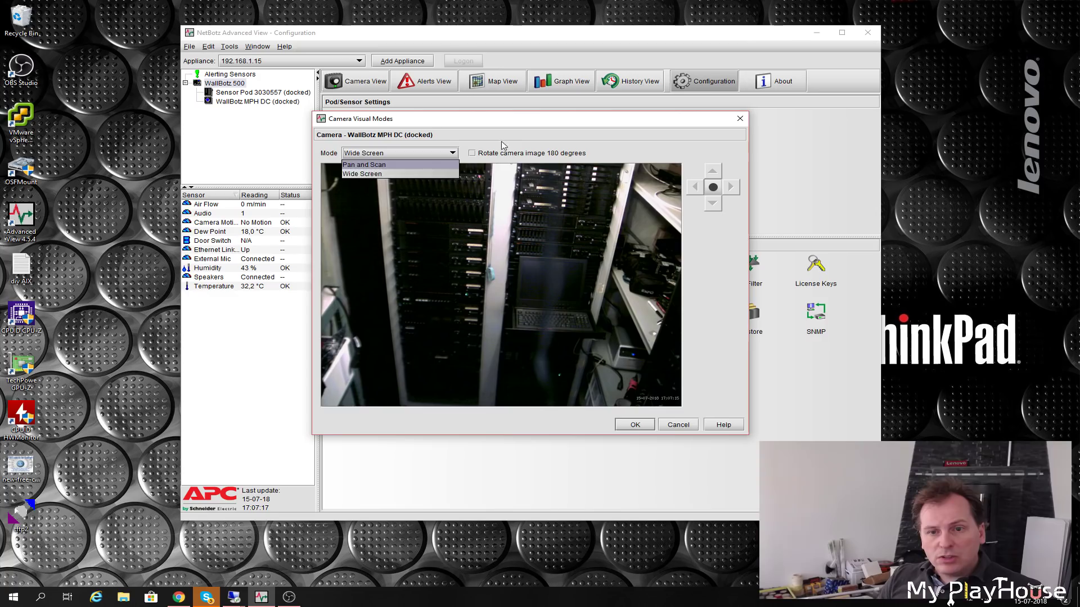
{"action": "left_click", "coordinate": [407, 154]}
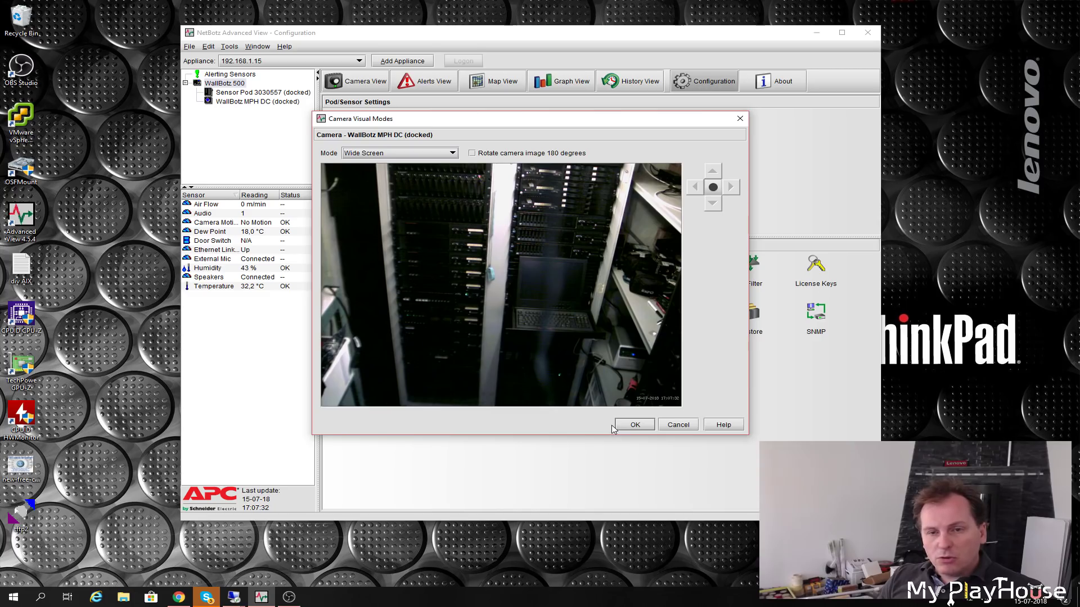
{"action": "left_click", "coordinate": [635, 423]}
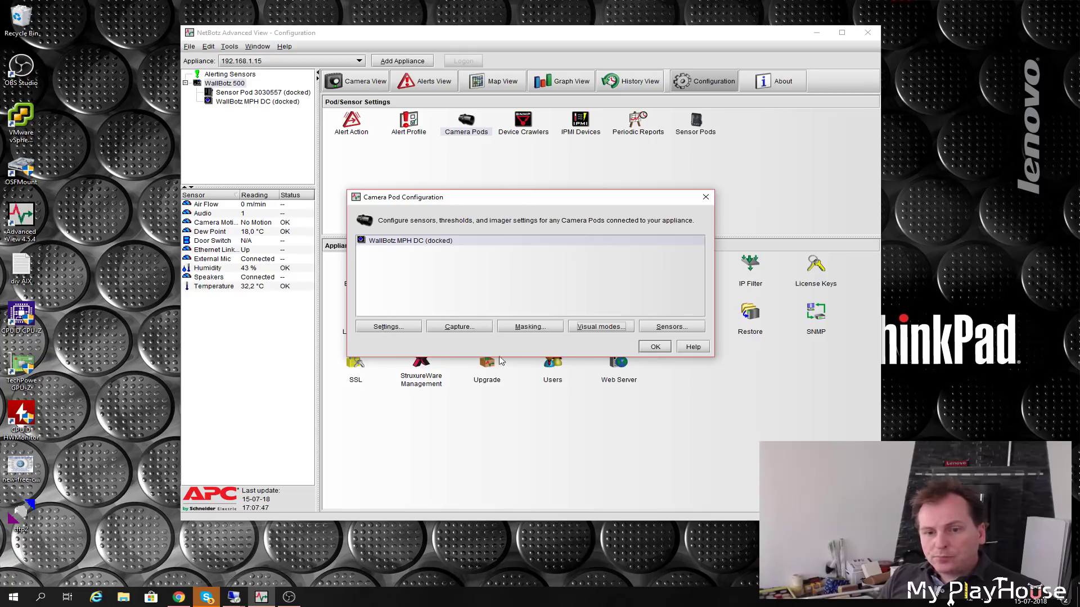
{"action": "left_click", "coordinate": [459, 328]}
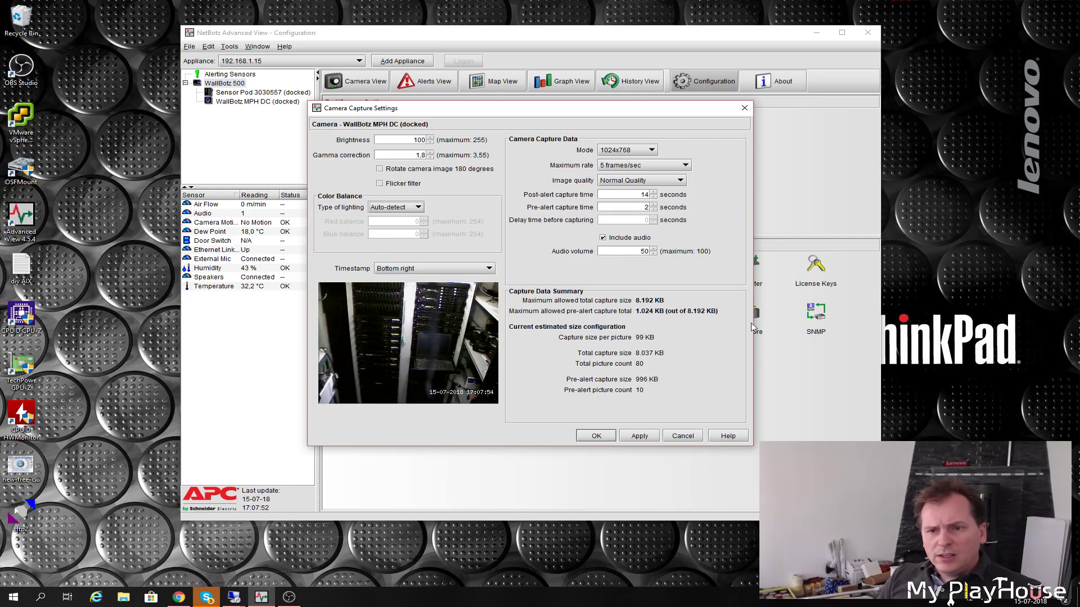
{"action": "left_click", "coordinate": [681, 436]}
{"action": "left_click", "coordinate": [608, 325]}
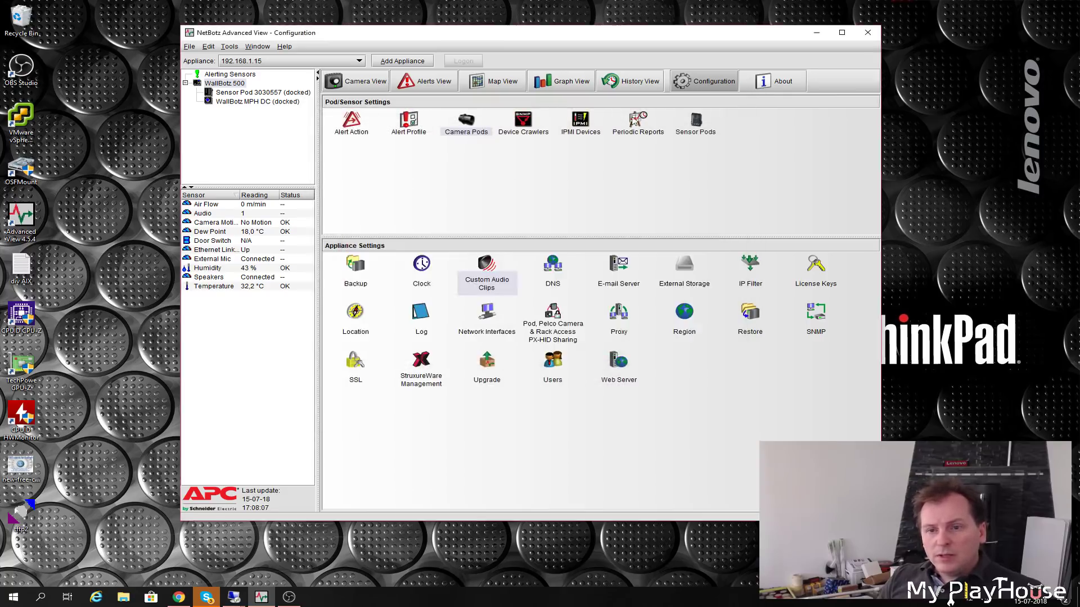
- Open and close Periodic Reports without changes, then select the Clock entry
{"action": "left_click", "coordinate": [637, 124]}
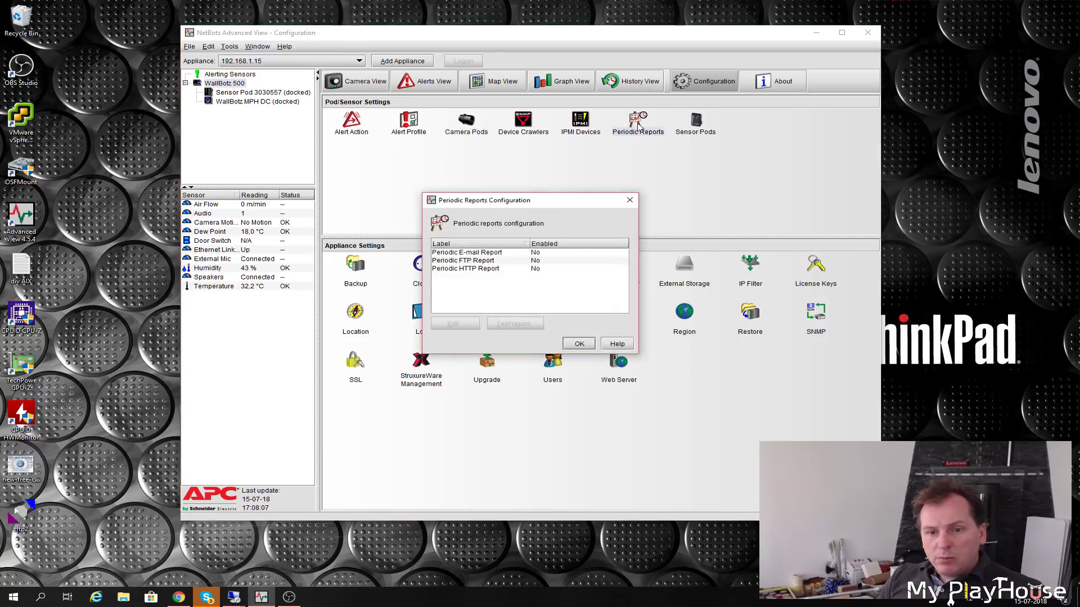
{"action": "left_click", "coordinate": [578, 344]}
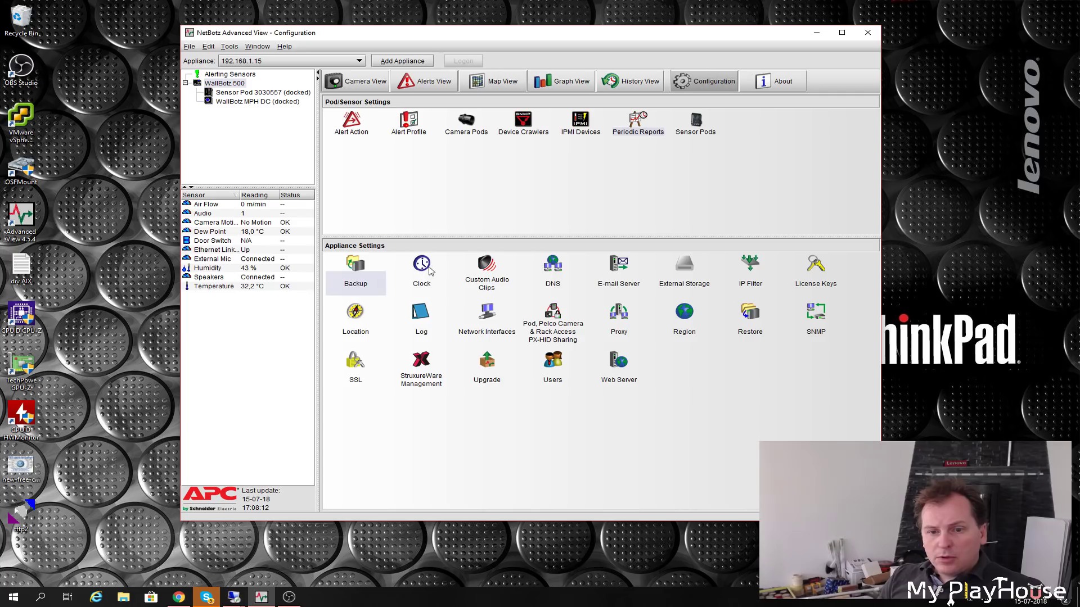
{"action": "left_click", "coordinate": [430, 271]}
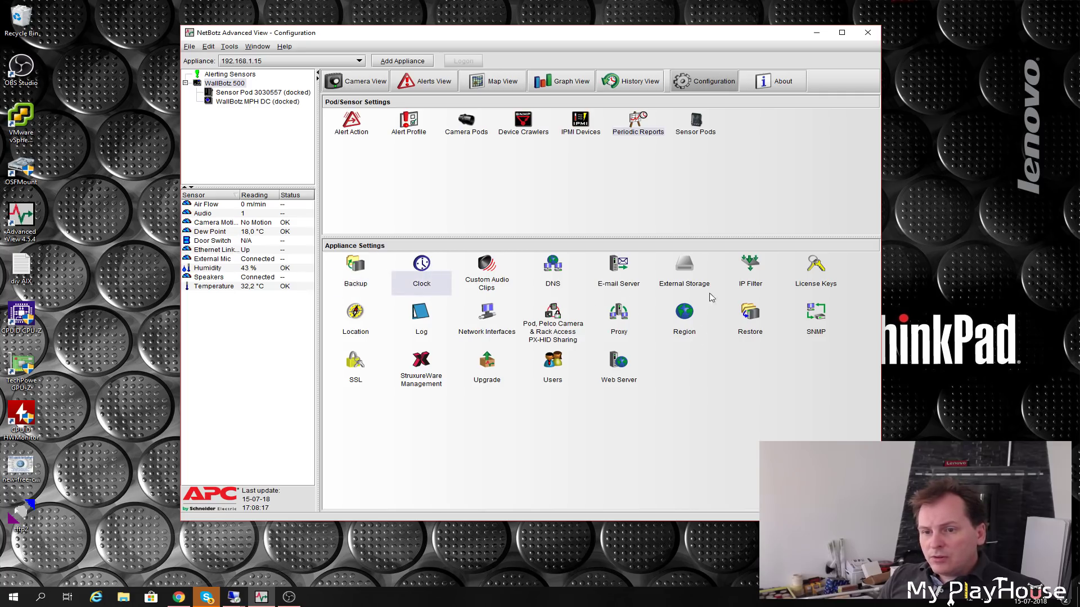
- Start adding an external storage location, cancel the wizard, and open IP Filter
{"action": "double_click", "coordinate": [685, 267]}
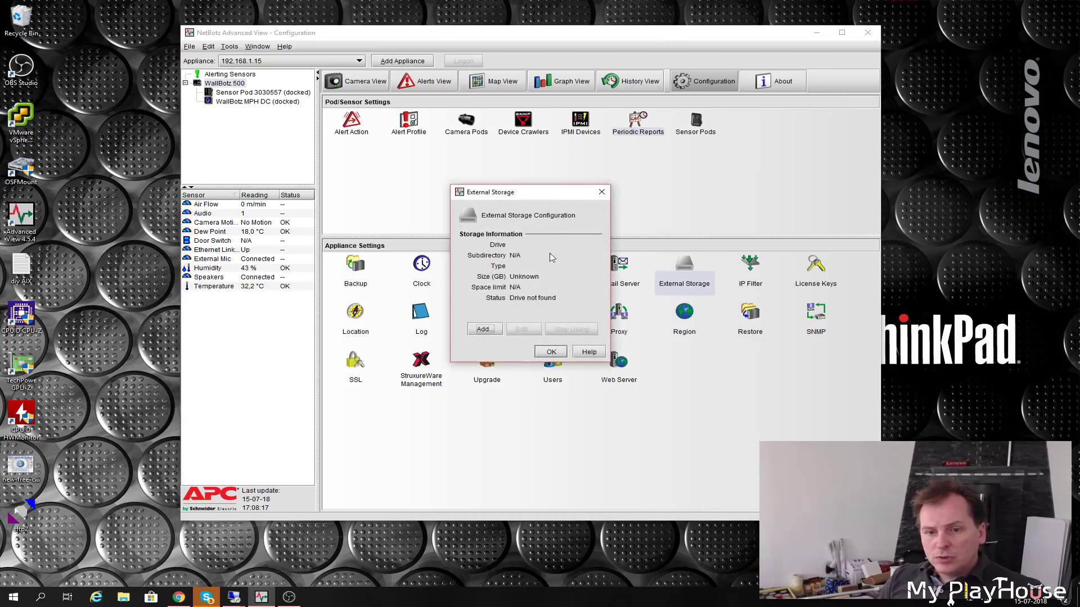
{"action": "left_click", "coordinate": [482, 329]}
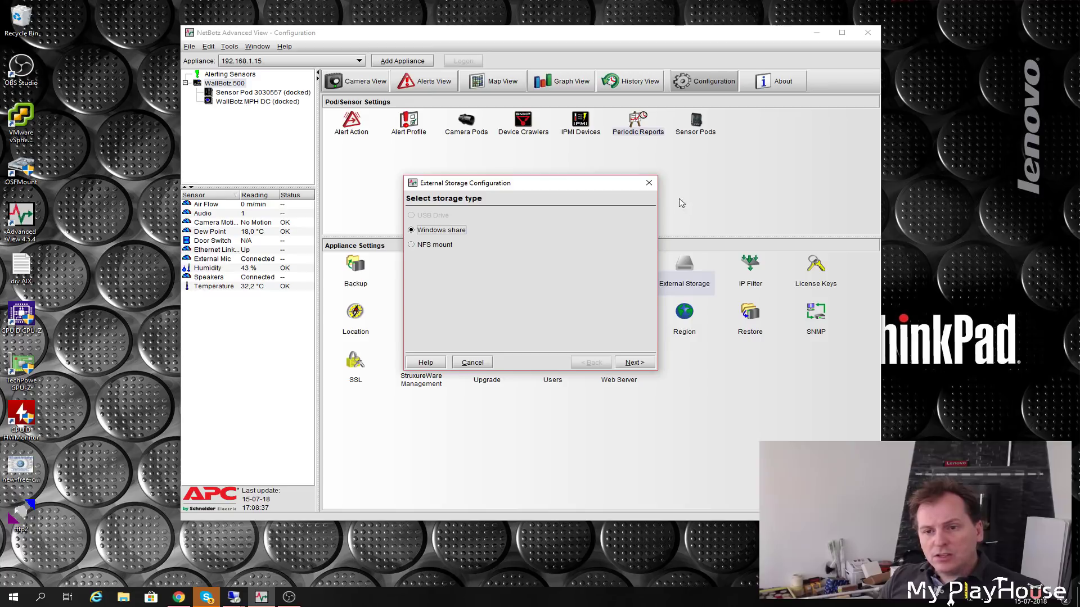
{"action": "left_click", "coordinate": [649, 183]}
{"action": "left_click", "coordinate": [755, 274]}
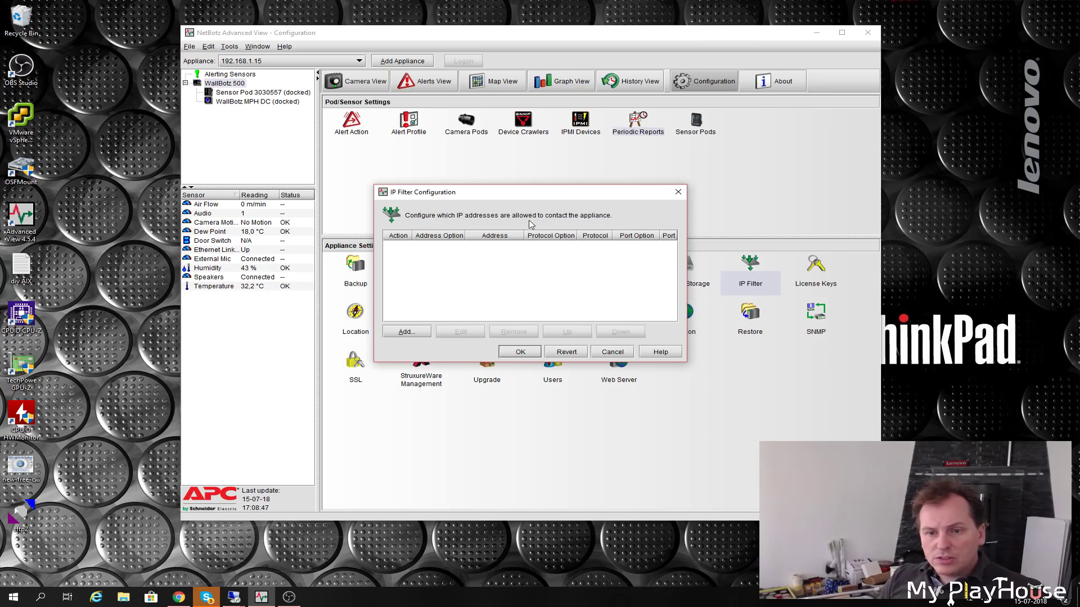
- Review License Keys, widening Name and cancelling the Premium Software Module V2.3 key edit
{"action": "left_click", "coordinate": [613, 352]}
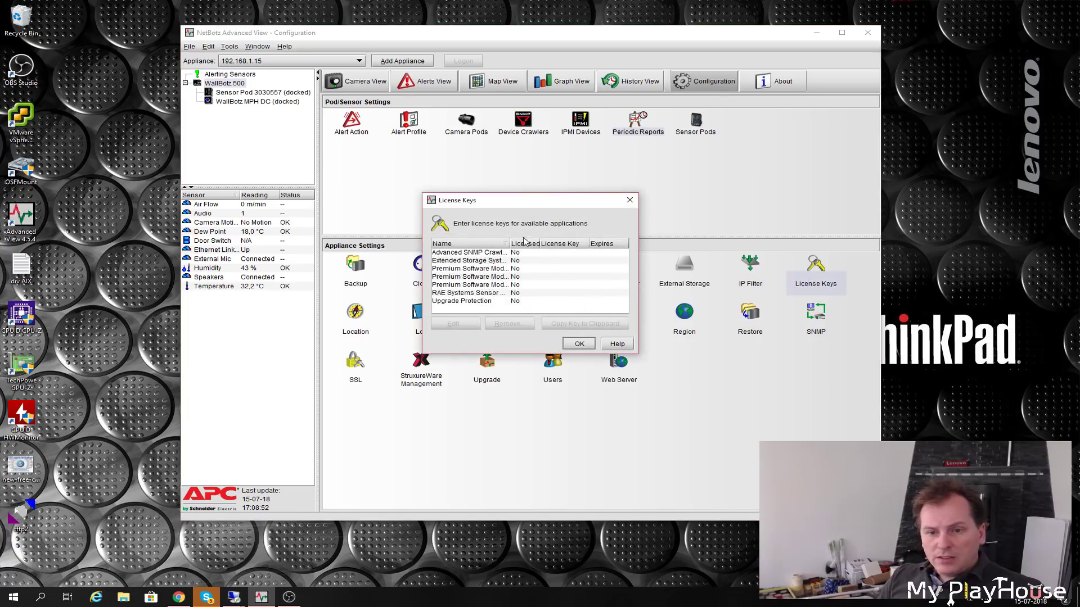
{"action": "left_click_drag", "start_coordinate": [509, 243], "coordinate": [533, 245]}
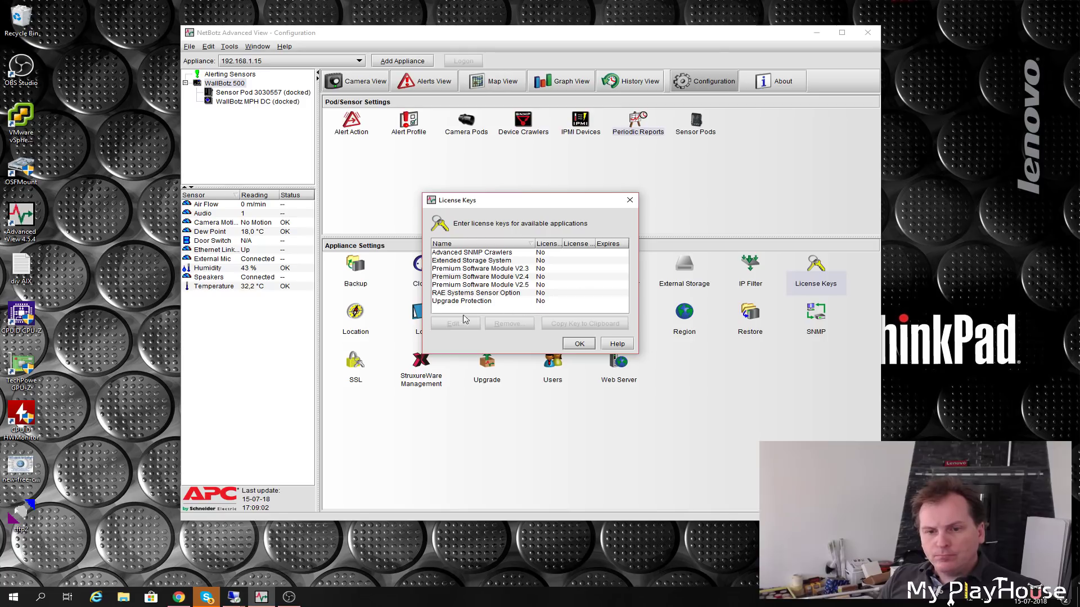
{"action": "left_click", "coordinate": [471, 253]}
{"action": "left_click", "coordinate": [456, 261]}
{"action": "left_click", "coordinate": [455, 269]}
{"action": "left_click", "coordinate": [454, 323]}
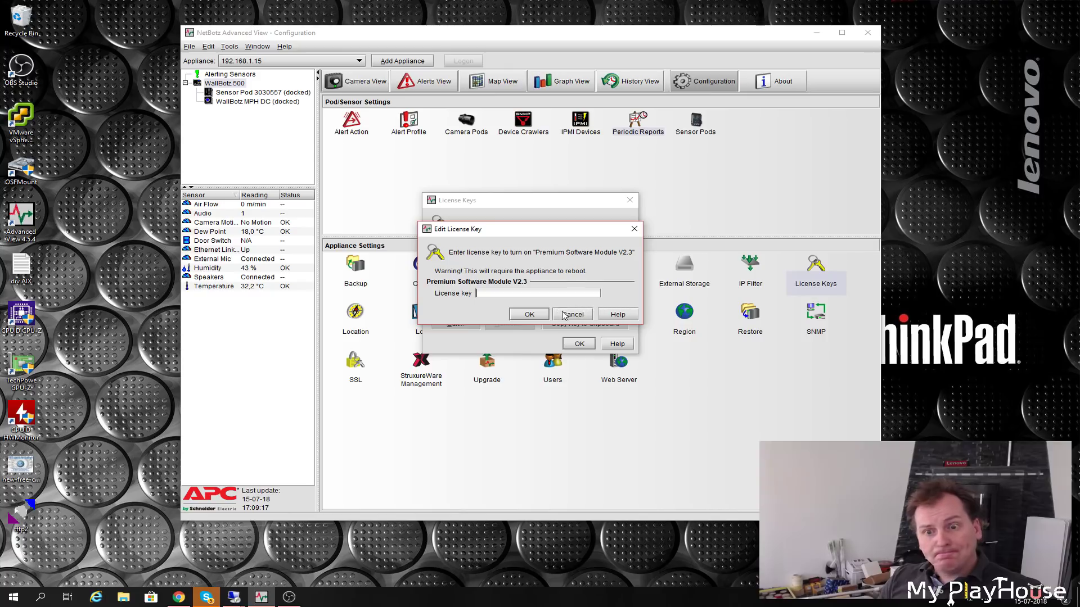
{"action": "left_click", "coordinate": [572, 316]}
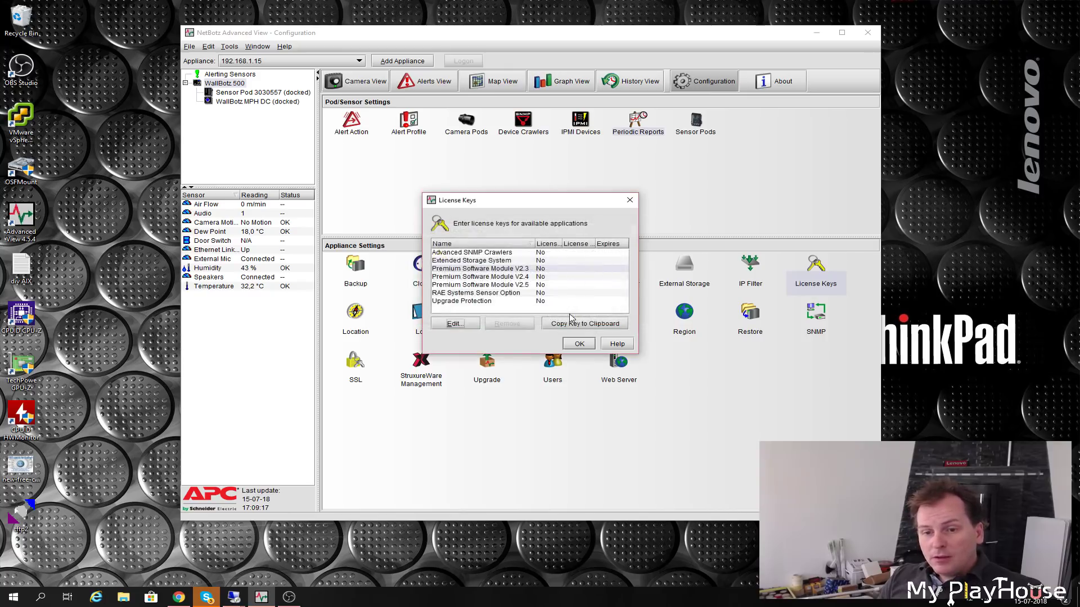
{"action": "left_click", "coordinate": [579, 344]}
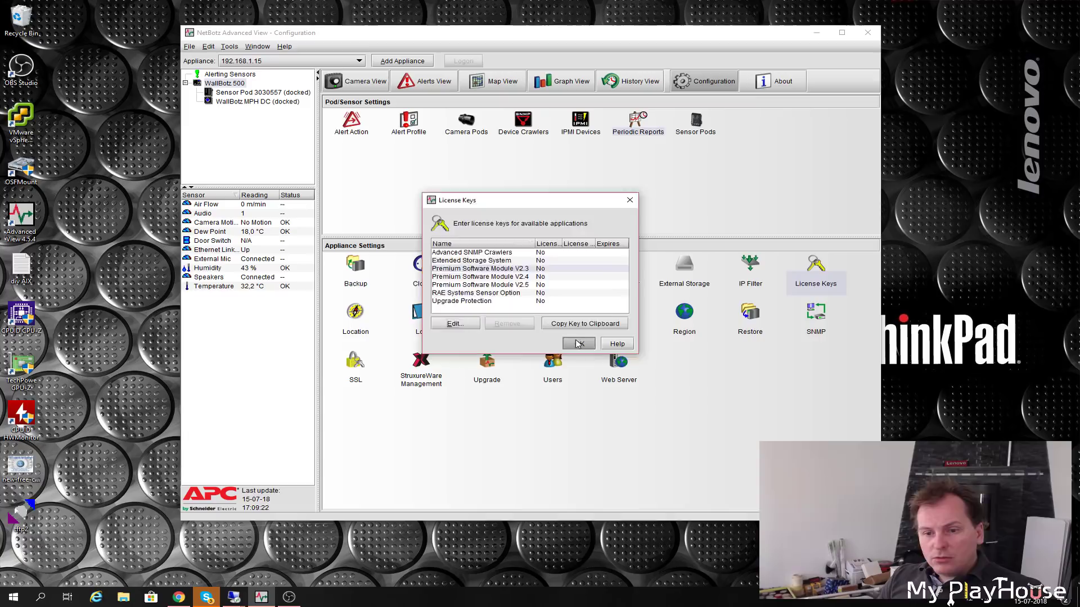
{"action": "double_click", "coordinate": [355, 312]}
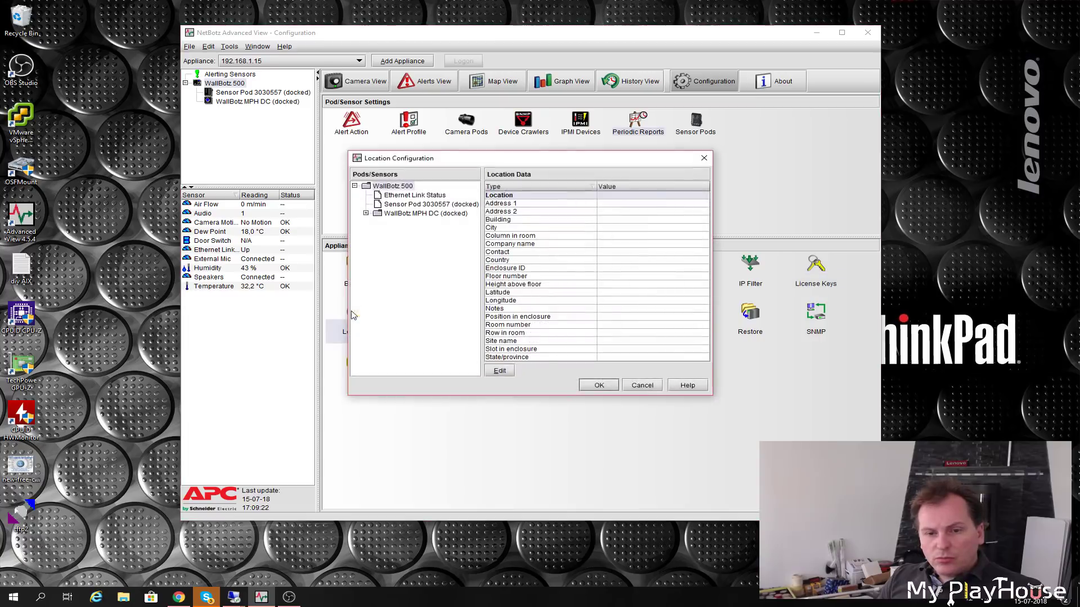
{"action": "left_click", "coordinate": [643, 385]}
{"action": "double_click", "coordinate": [421, 315]}
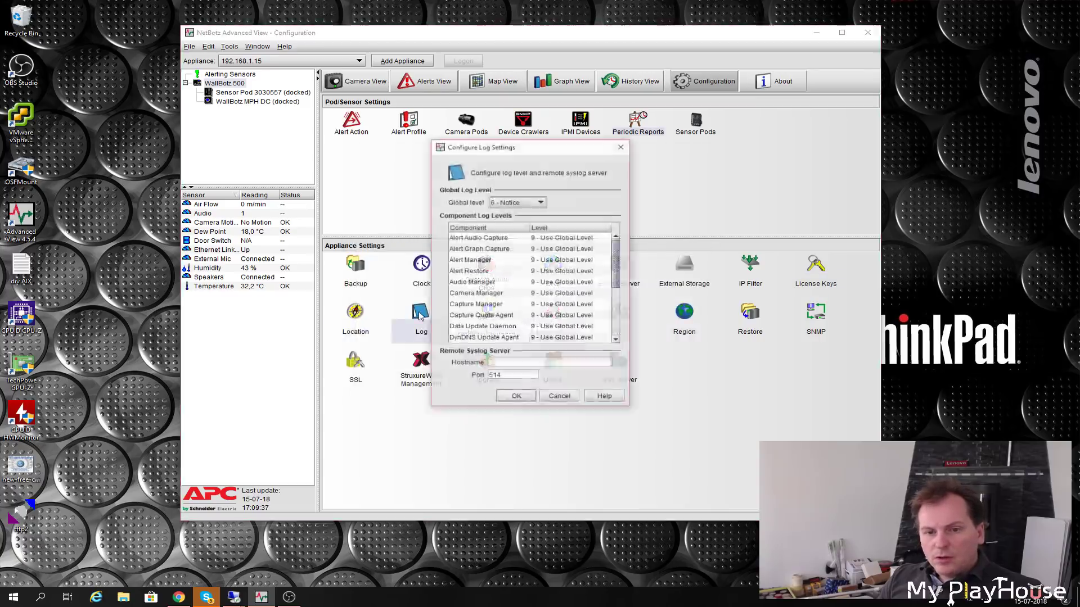
{"action": "left_click", "coordinate": [559, 397]}
{"action": "double_click", "coordinate": [487, 312]}
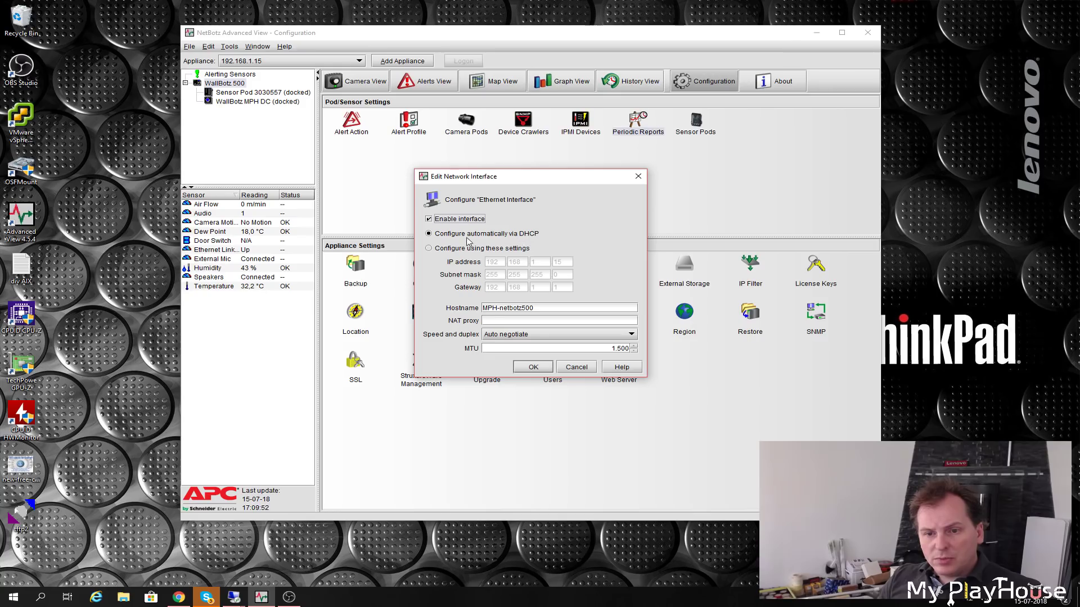
{"action": "left_click", "coordinate": [632, 334]}
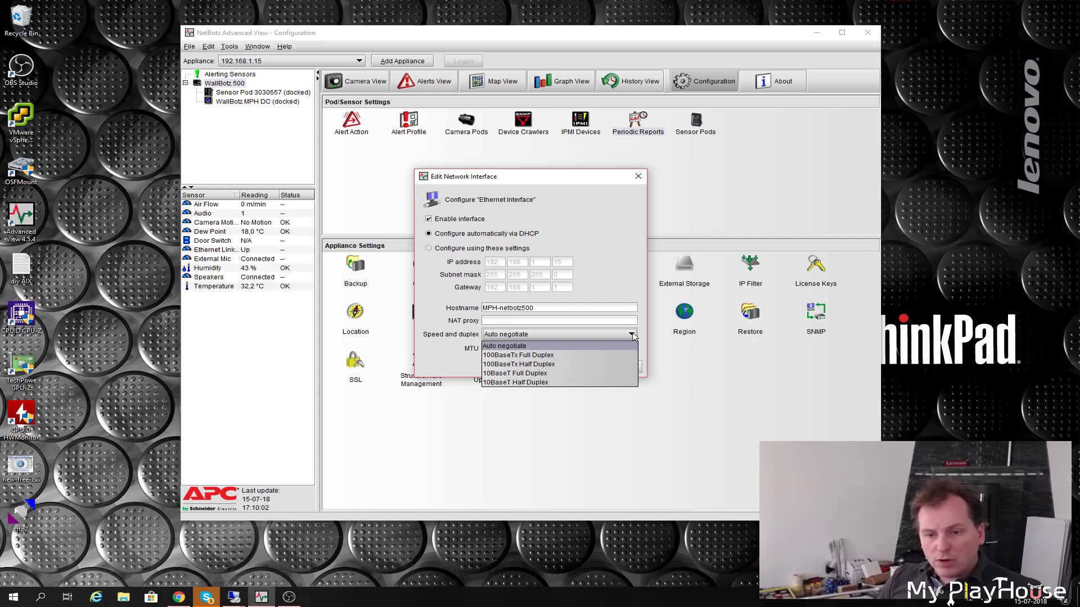
{"action": "left_click", "coordinate": [632, 334]}
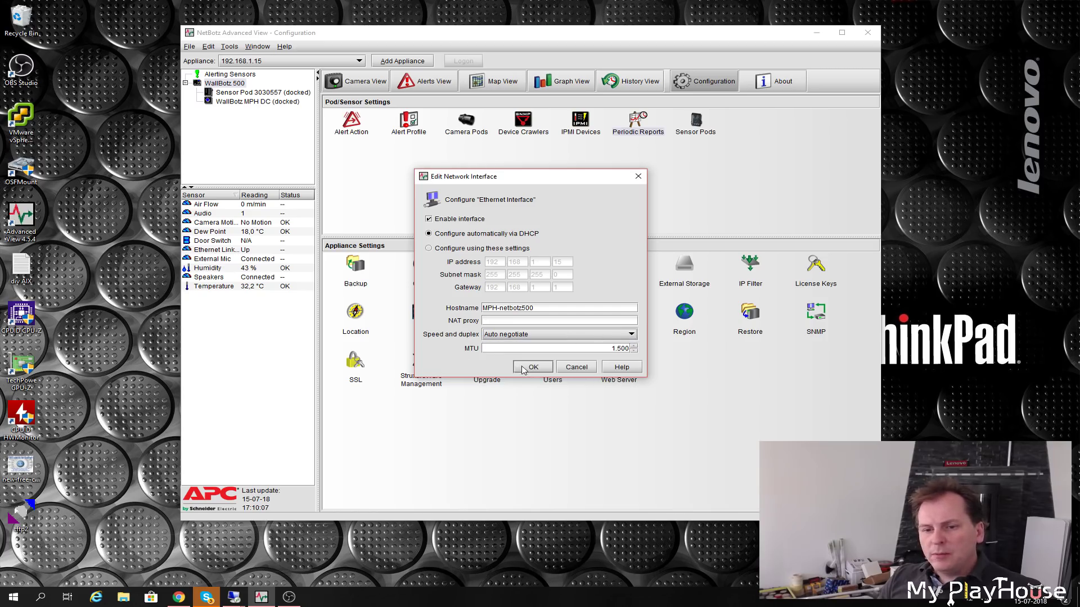
{"action": "left_click", "coordinate": [531, 368]}
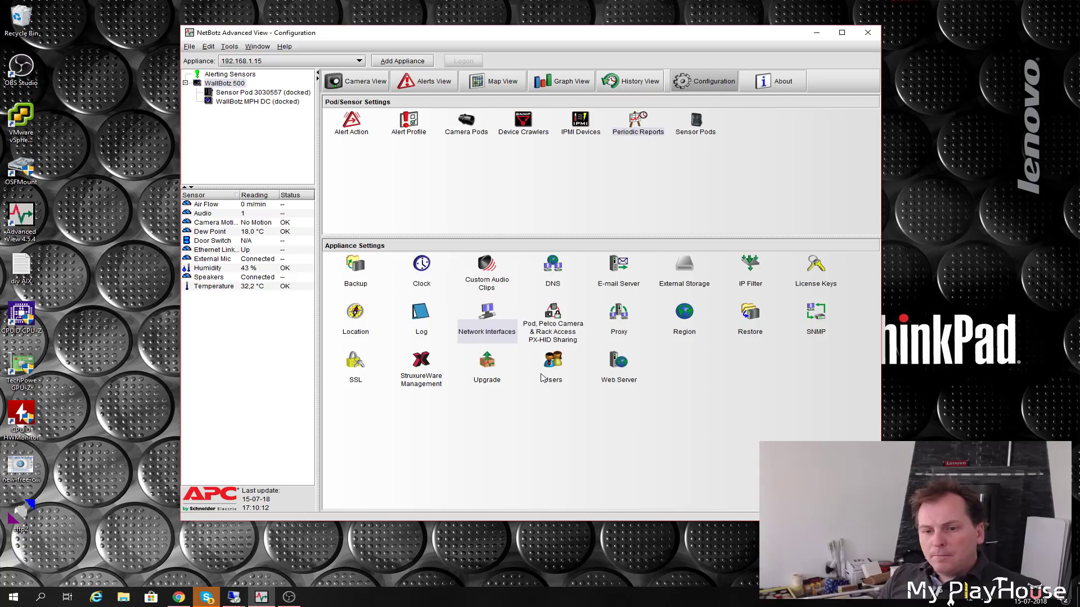
{"action": "double_click", "coordinate": [553, 315]}
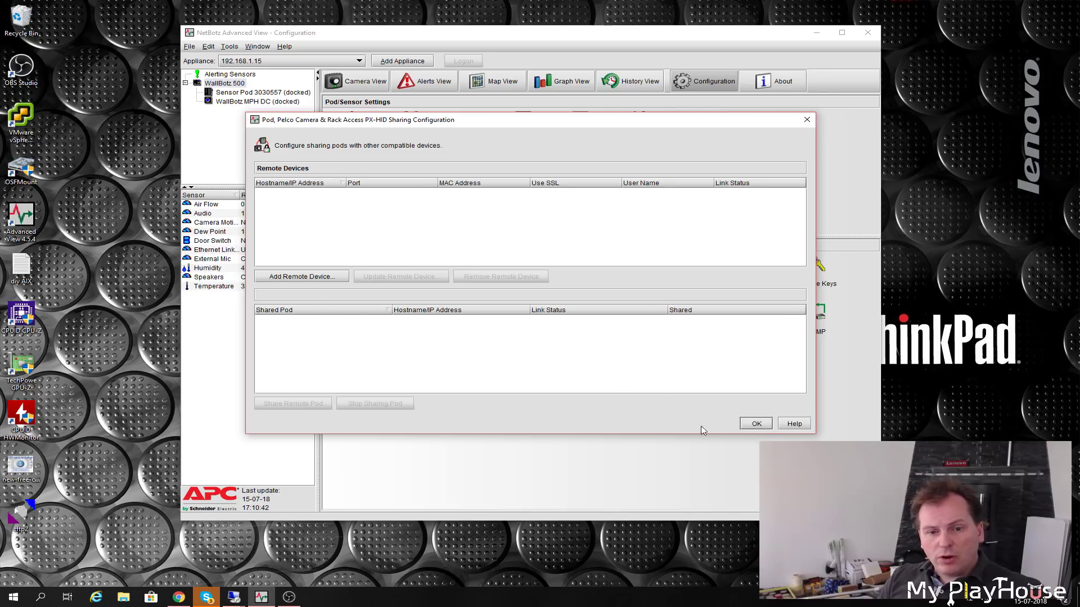
{"action": "left_click", "coordinate": [756, 424]}
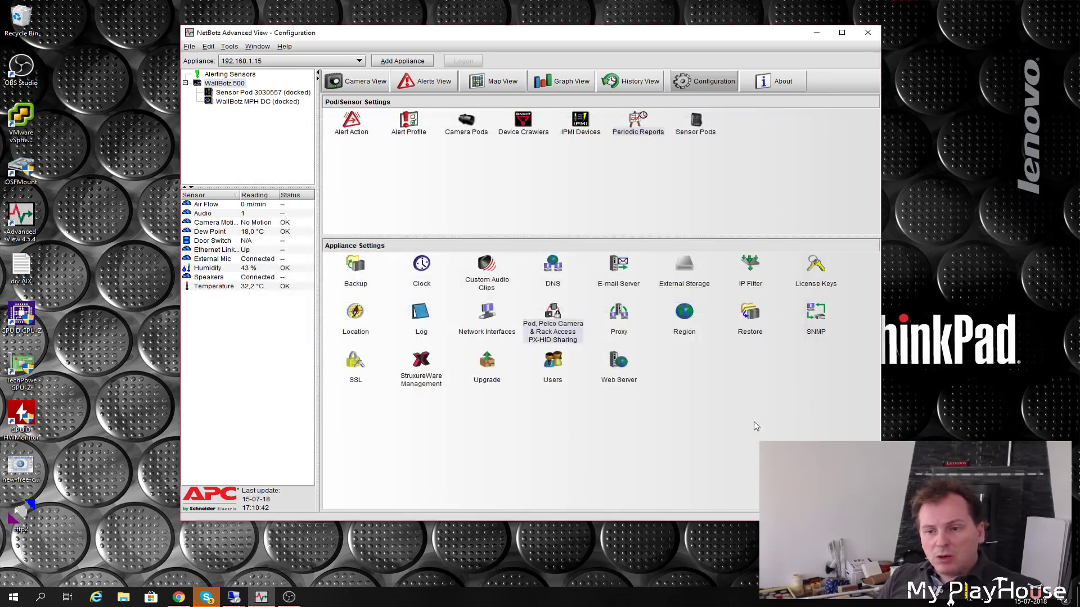
{"action": "left_click", "coordinate": [620, 323]}
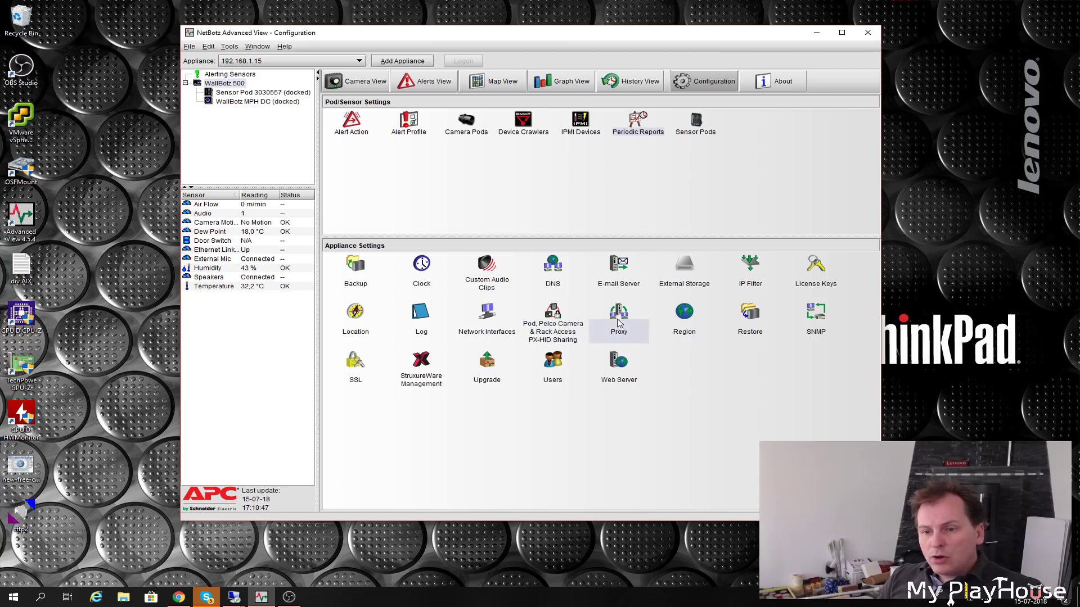
{"action": "left_click", "coordinate": [685, 315]}
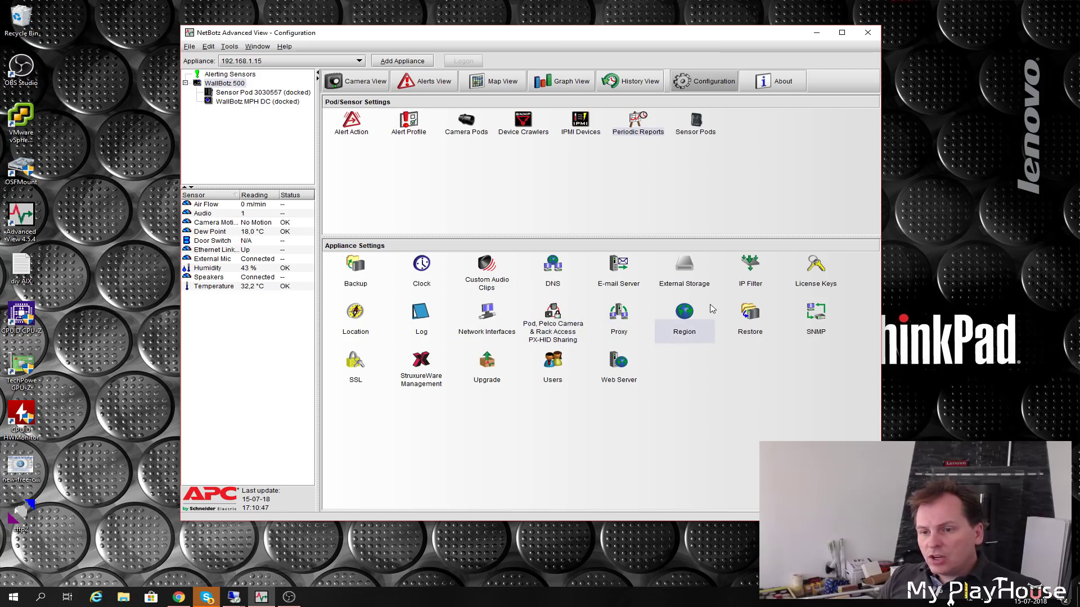
{"action": "left_click", "coordinate": [753, 317]}
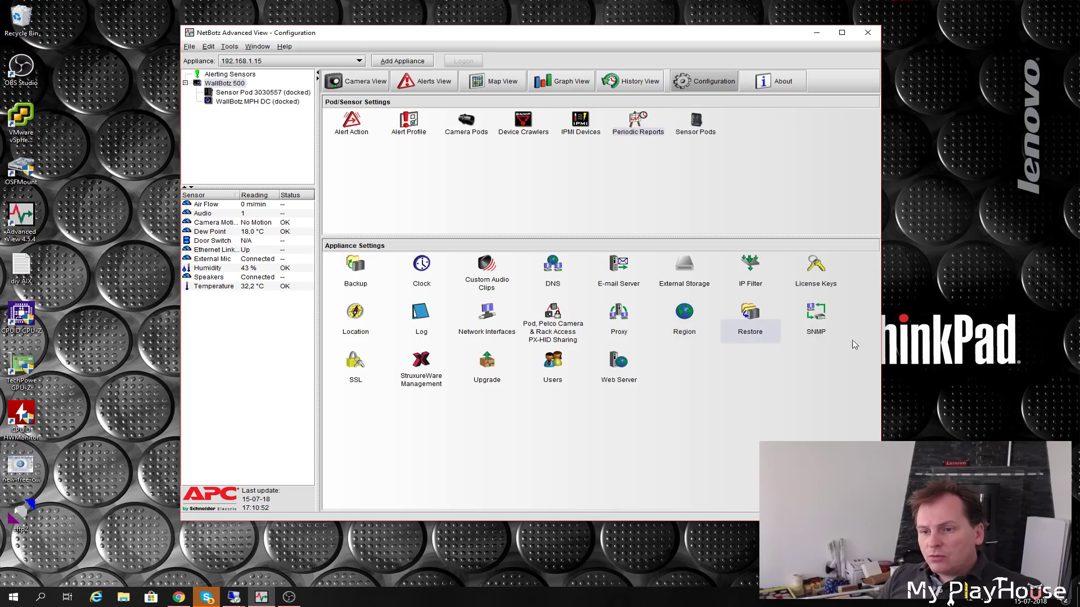
{"action": "left_click", "coordinate": [821, 329]}
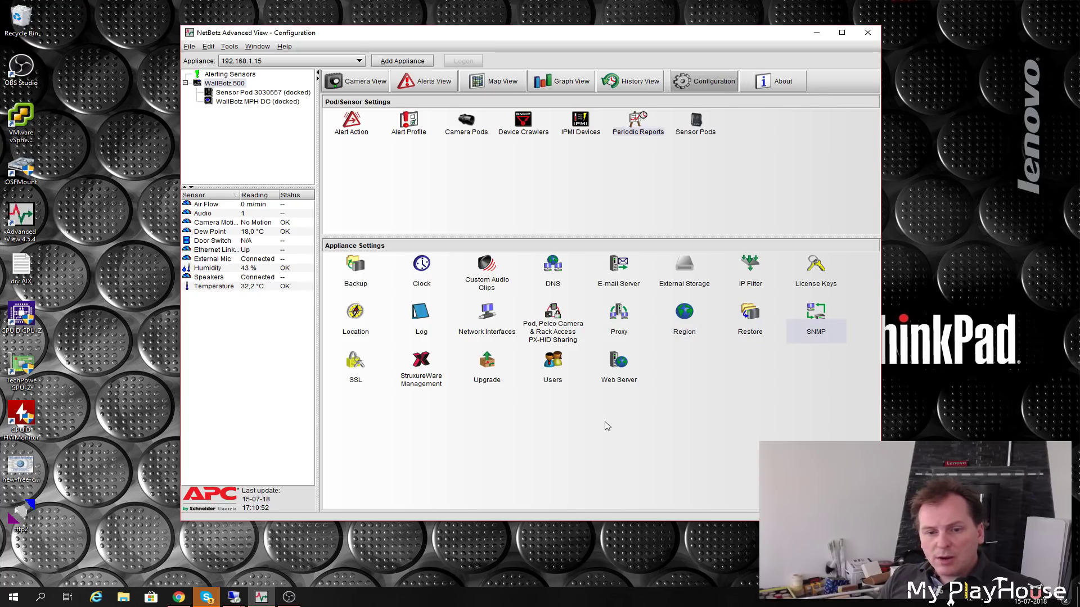
{"action": "left_click", "coordinate": [352, 373]}
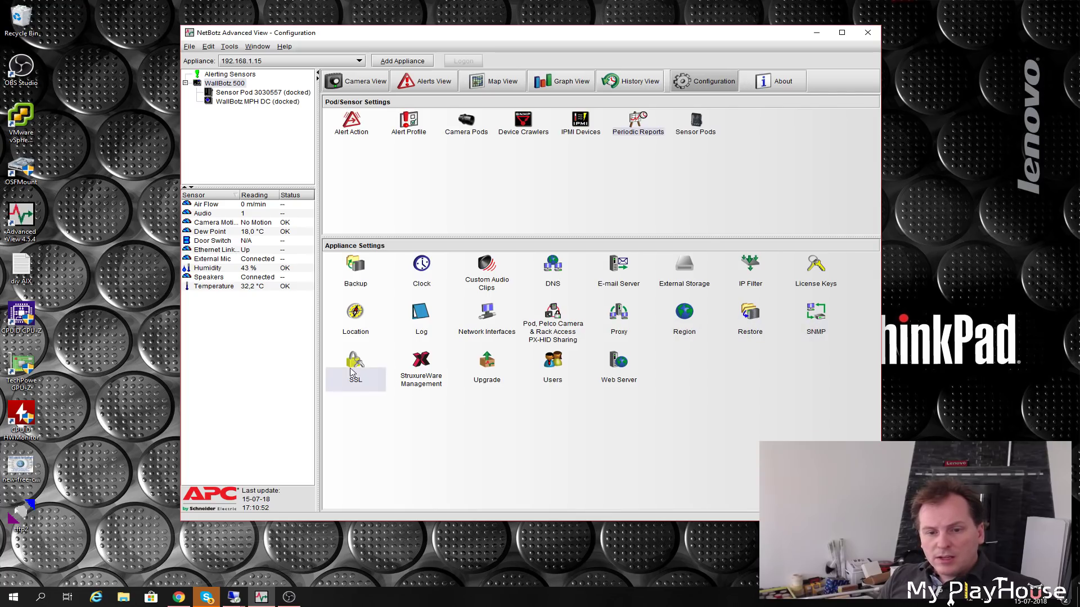
{"action": "left_click", "coordinate": [428, 372]}
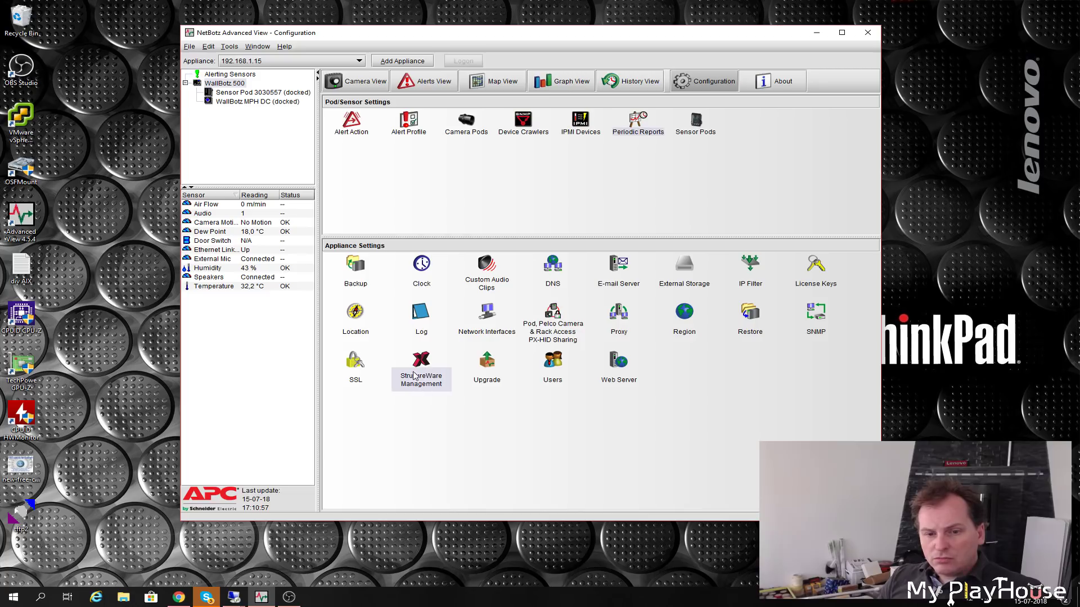
- Glance at StruxureWare Management, then check APC's website for firmware newer than 2.6.2
{"action": "double_click", "coordinate": [421, 375]}
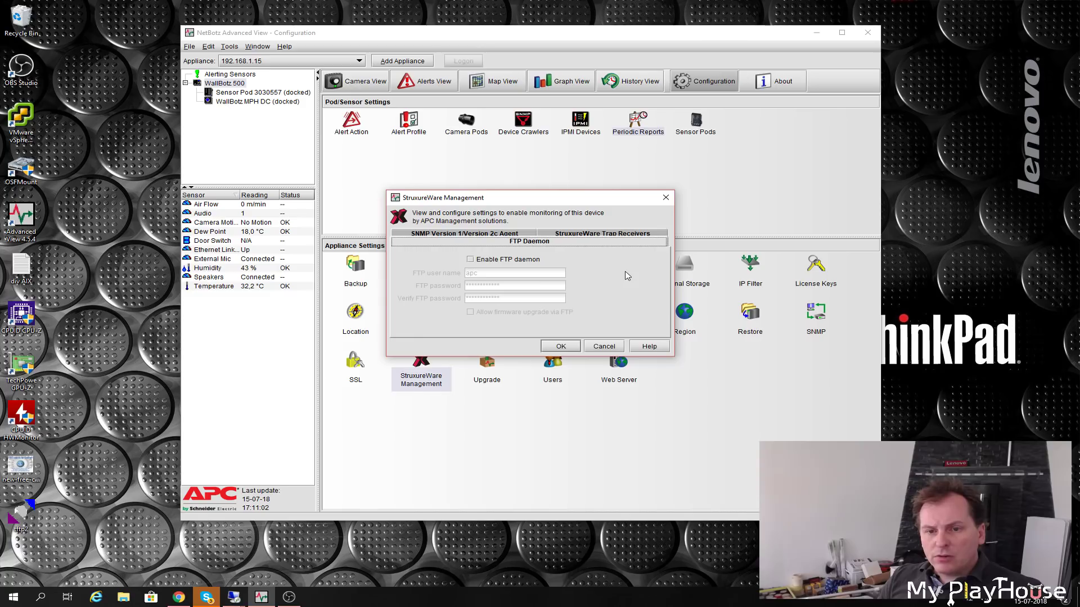
{"action": "left_click", "coordinate": [602, 348]}
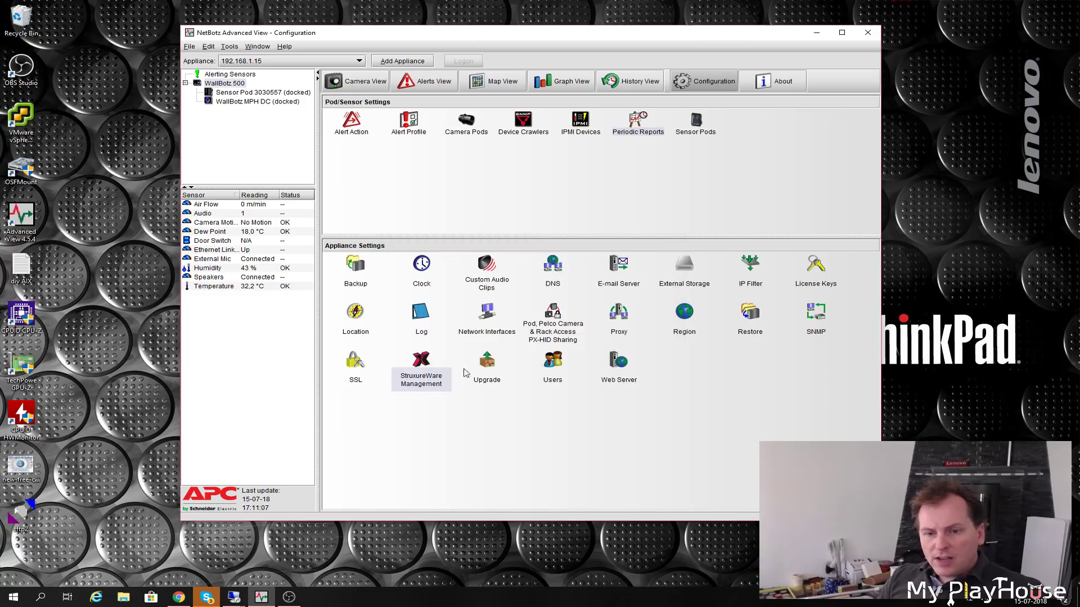
{"action": "left_click", "coordinate": [487, 364]}
{"action": "left_click", "coordinate": [534, 296]}
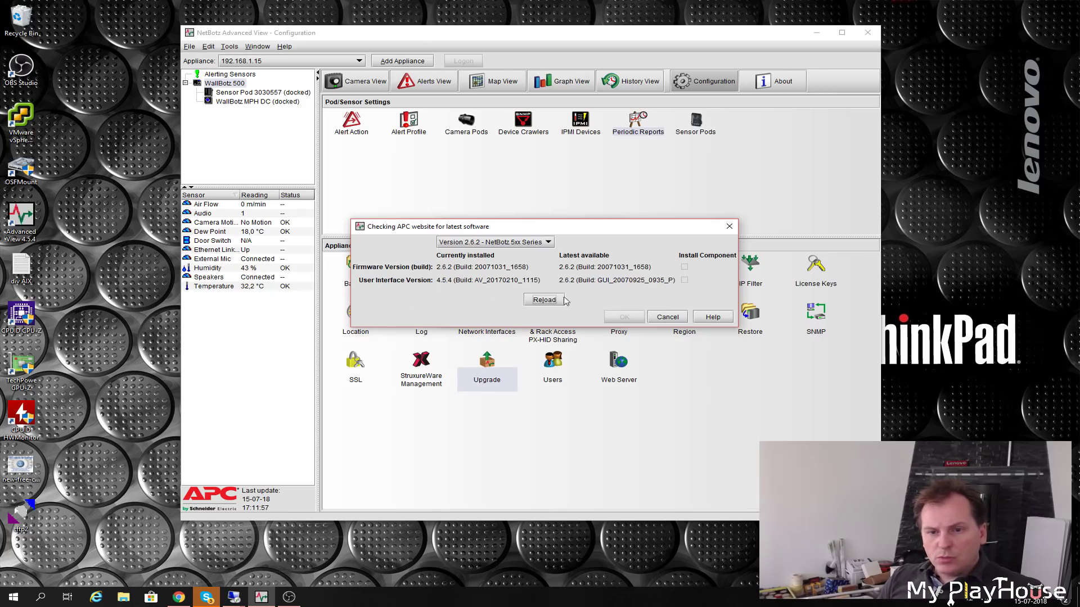
- Dismiss the website check and Appliance Upgrade window, then open User Configuration listing the five users
{"action": "left_click", "coordinate": [673, 320]}
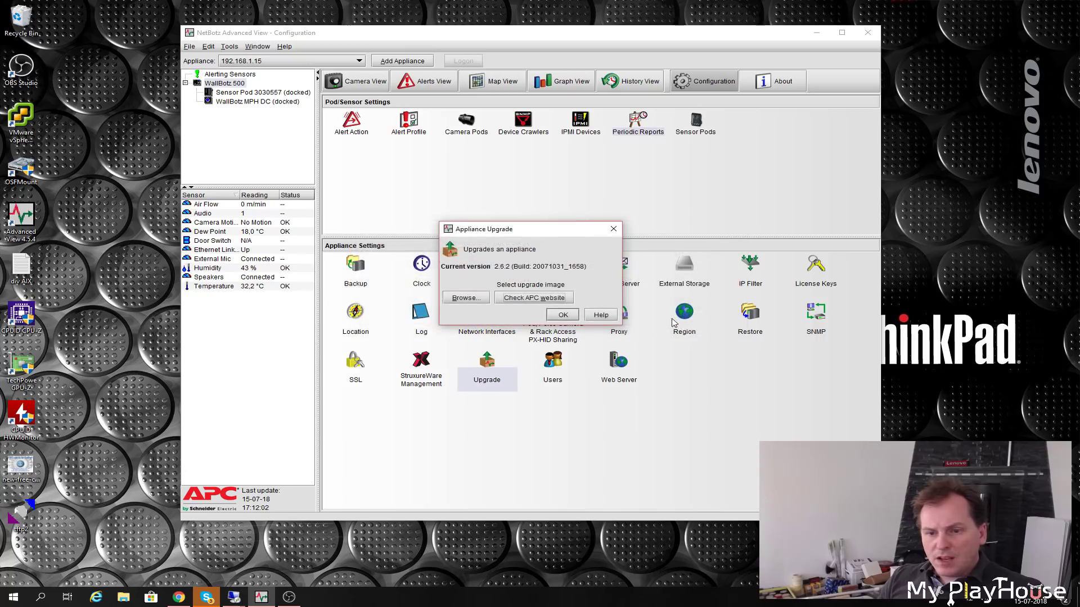
{"action": "left_click", "coordinate": [567, 315]}
{"action": "left_click", "coordinate": [553, 365]}
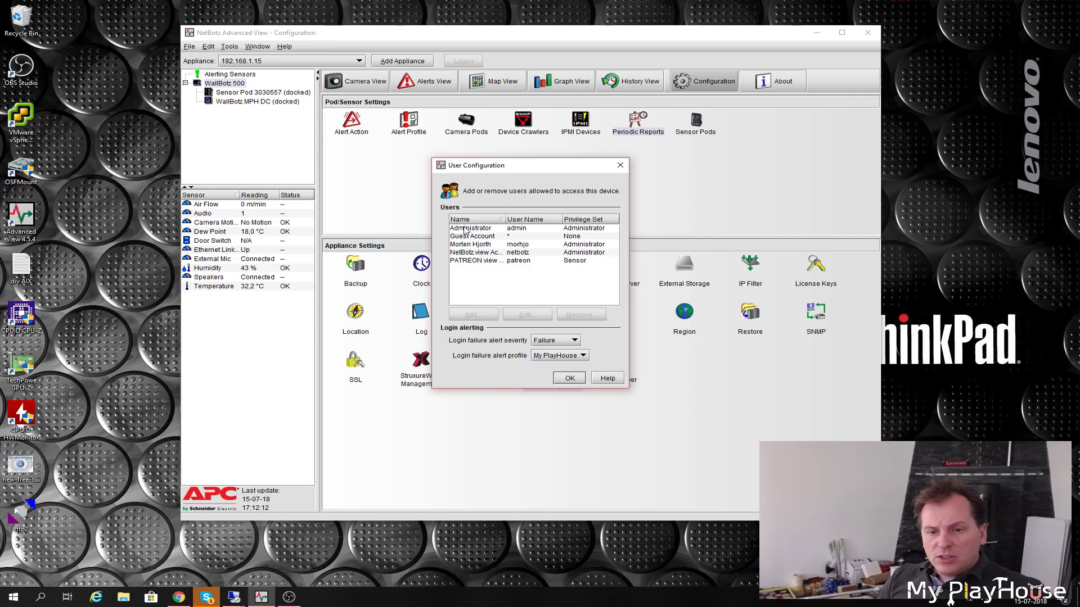